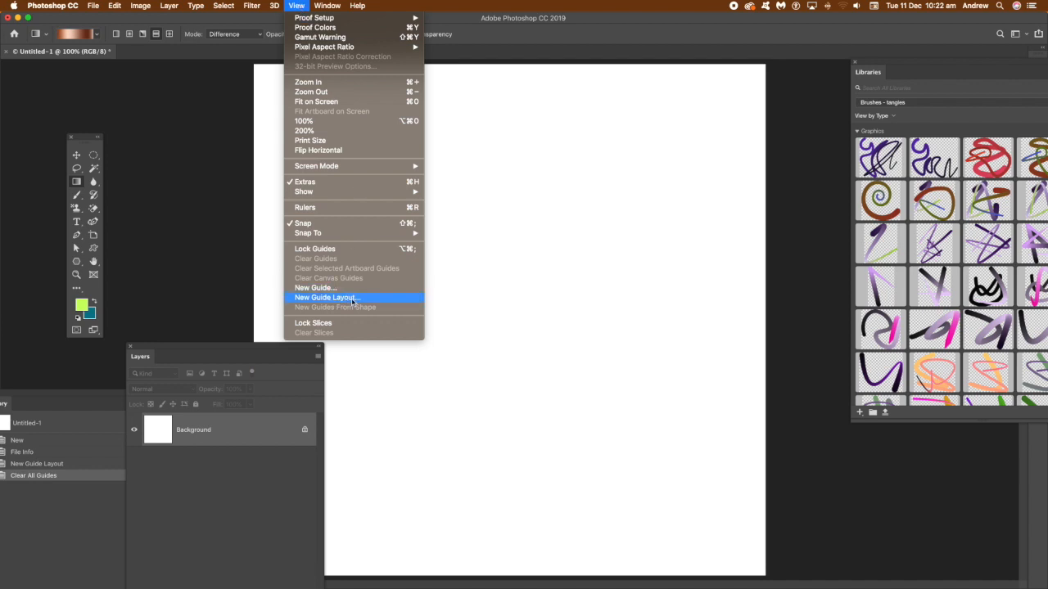
Begin a new guide layout for the canvas and load the Default preset
{"action": "left_click", "coordinate": [352, 299]}
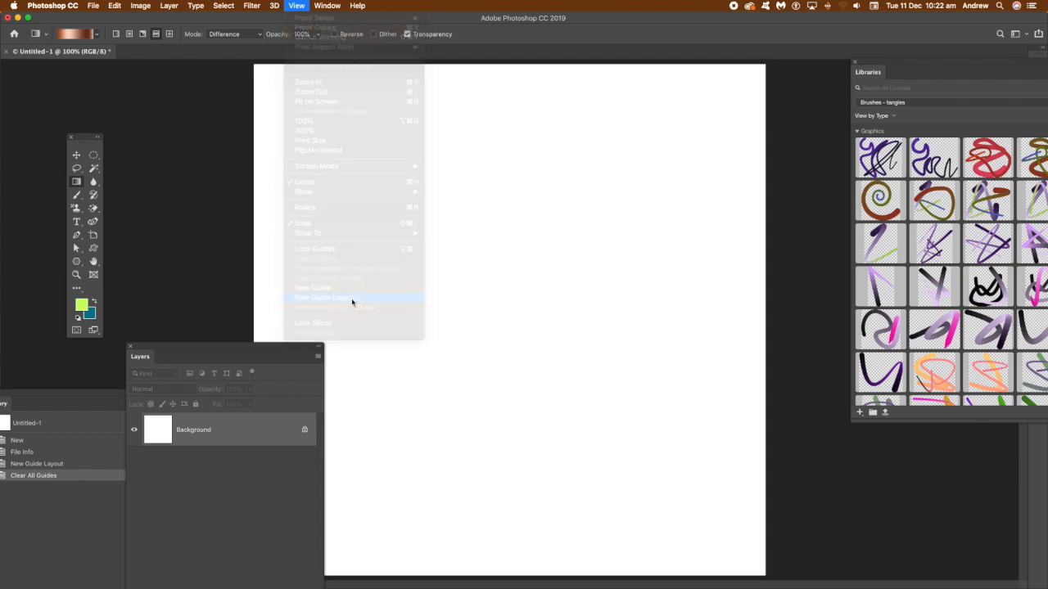
{"action": "left_click_drag", "start_coordinate": [679, 272], "coordinate": [534, 185]}
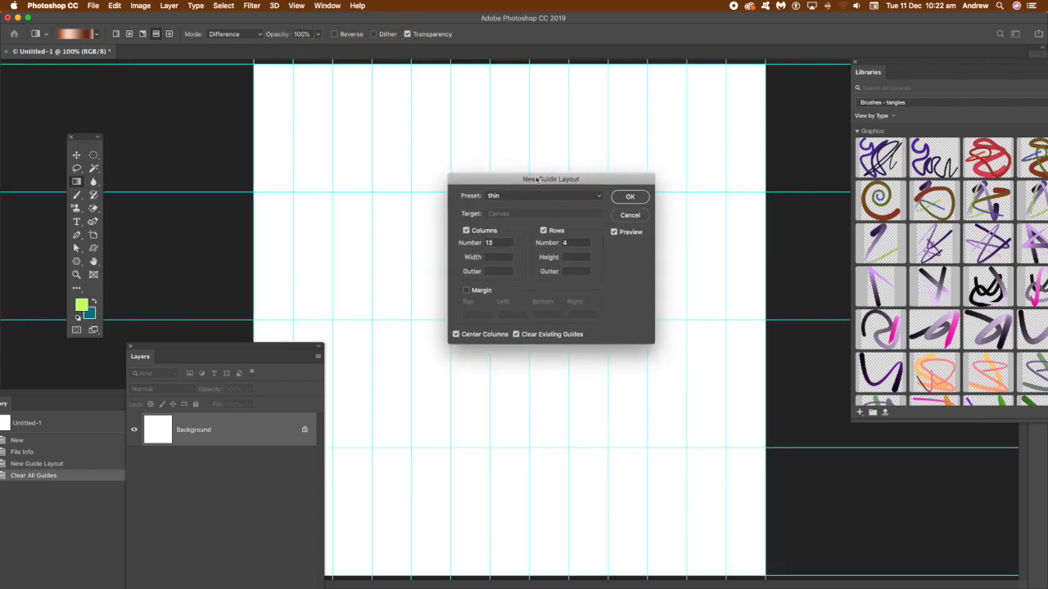
{"action": "left_click", "coordinate": [596, 197]}
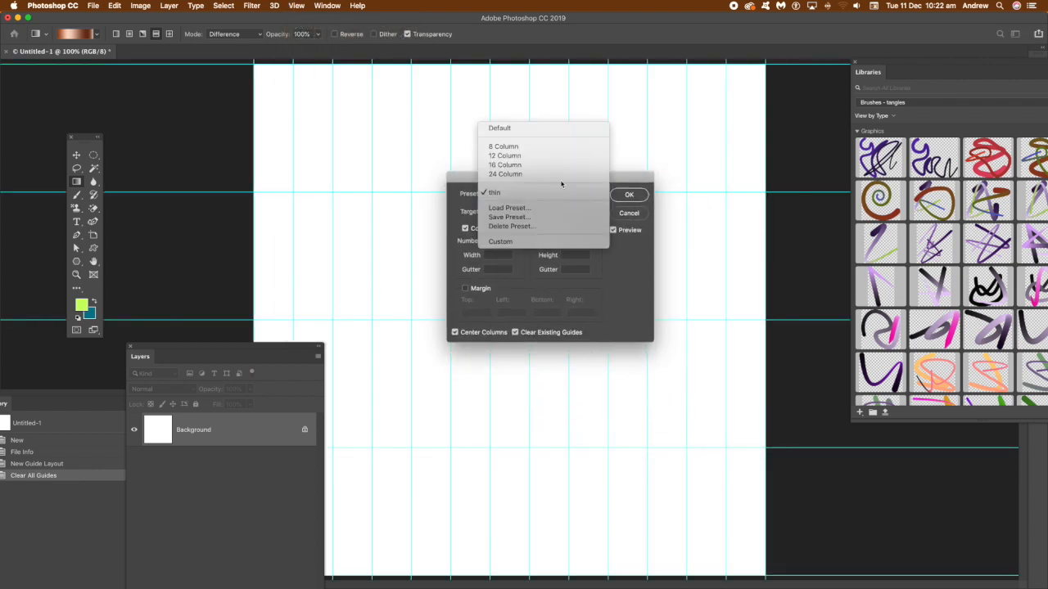
{"action": "left_click", "coordinate": [512, 131]}
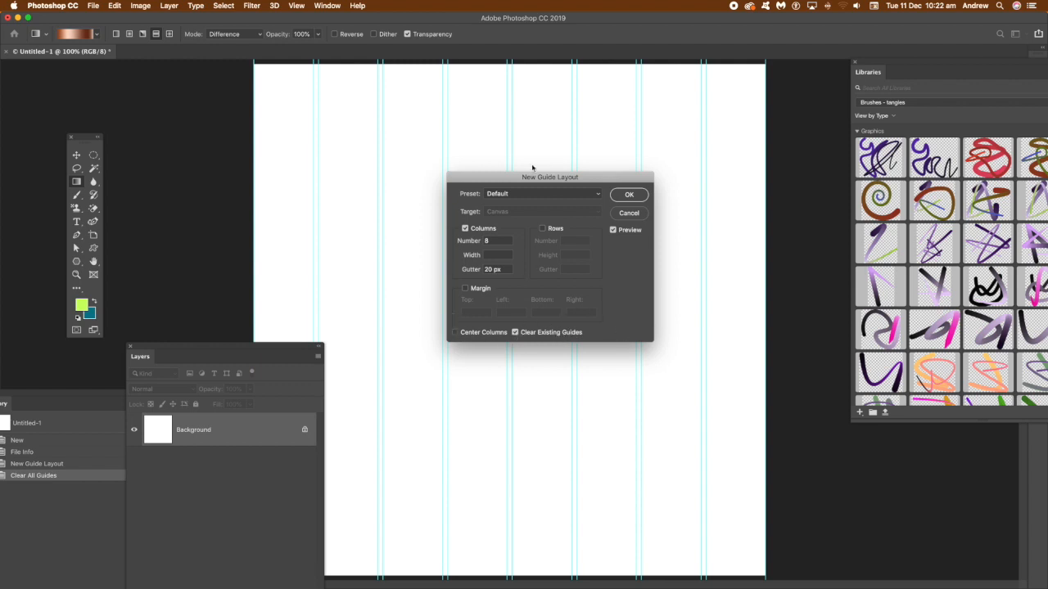
Preview the 8, 12, 16 and 24 Column guide presets one after another
{"action": "left_click", "coordinate": [596, 195]}
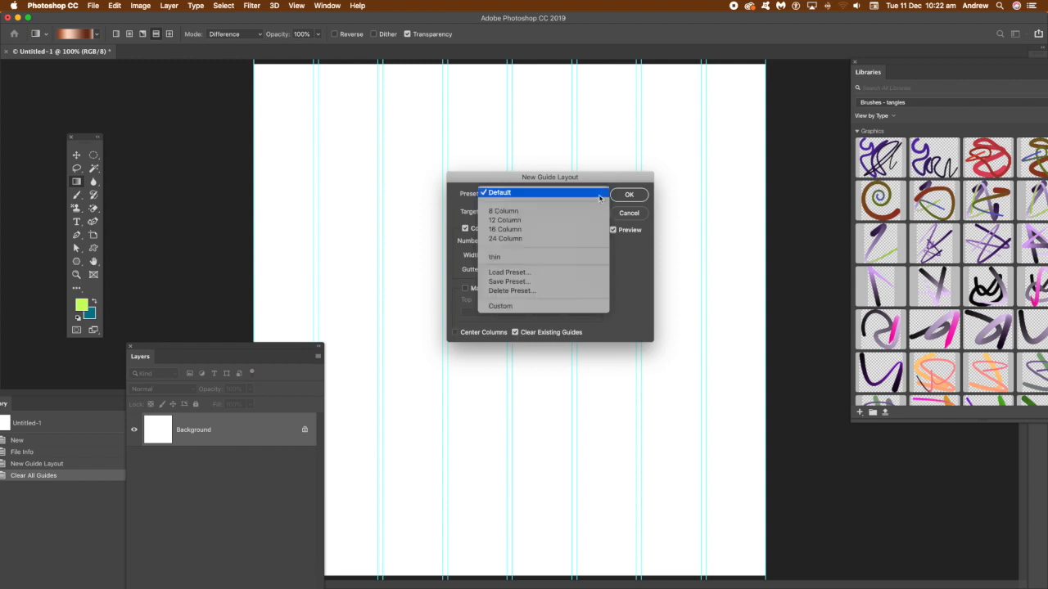
{"action": "left_click", "coordinate": [518, 214]}
{"action": "left_click", "coordinate": [591, 196]}
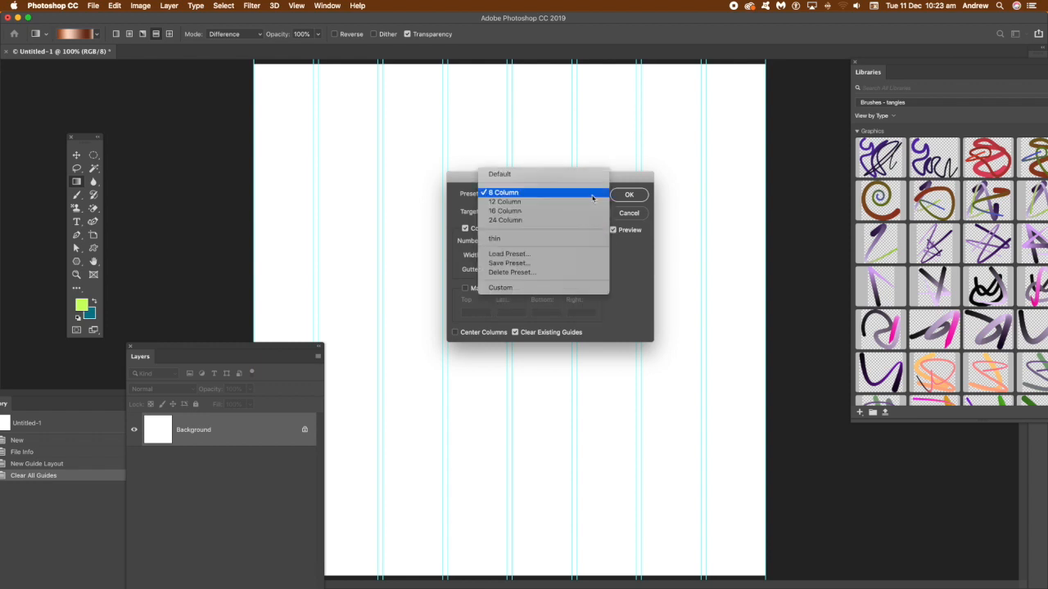
{"action": "left_click", "coordinate": [549, 202]}
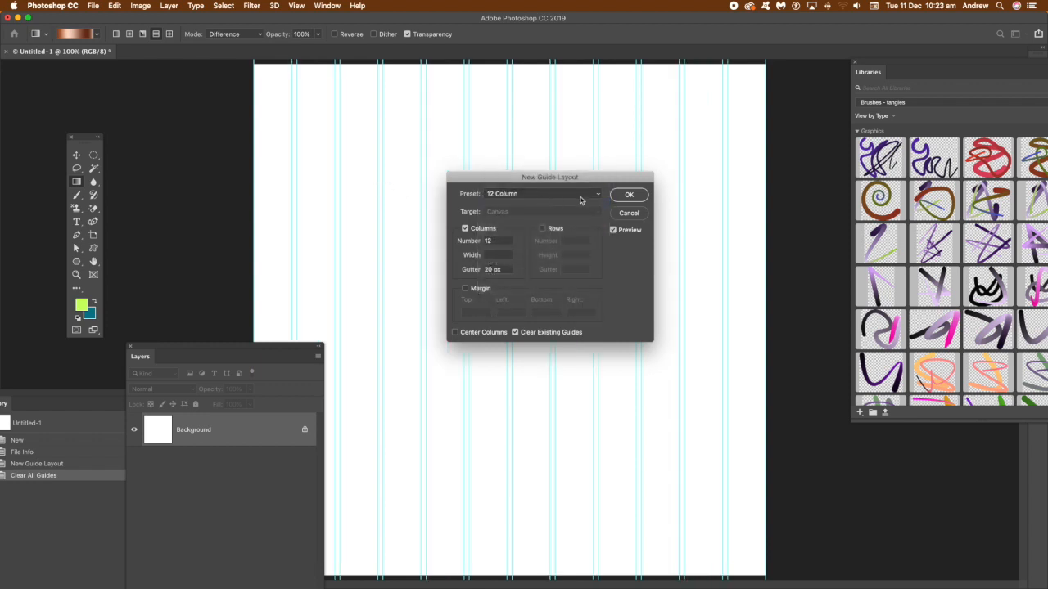
{"action": "left_click", "coordinate": [575, 197]}
{"action": "left_click", "coordinate": [571, 208]}
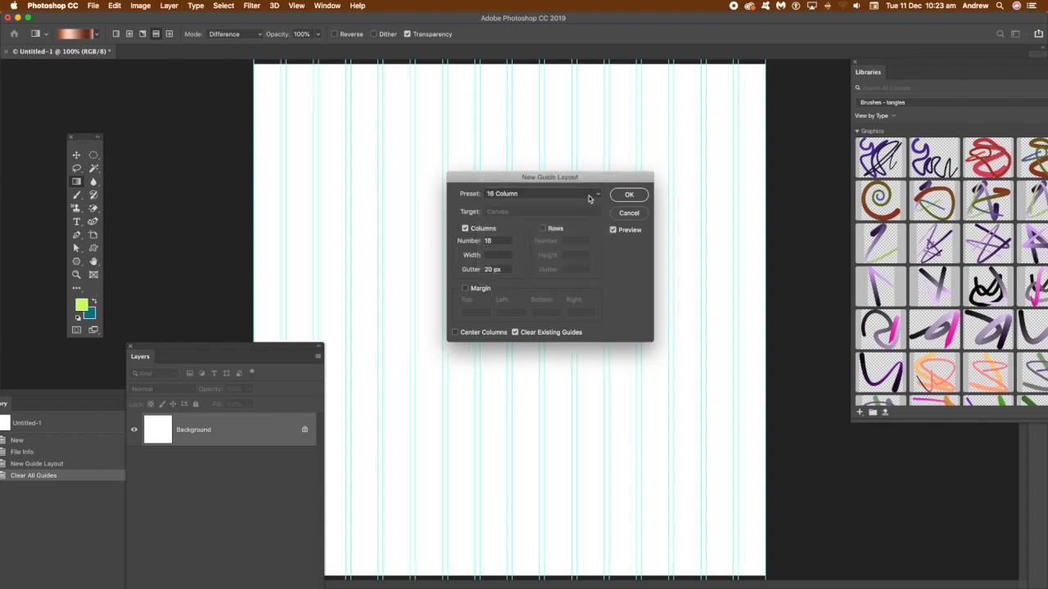
{"action": "left_click", "coordinate": [587, 199]}
{"action": "left_click", "coordinate": [576, 205]}
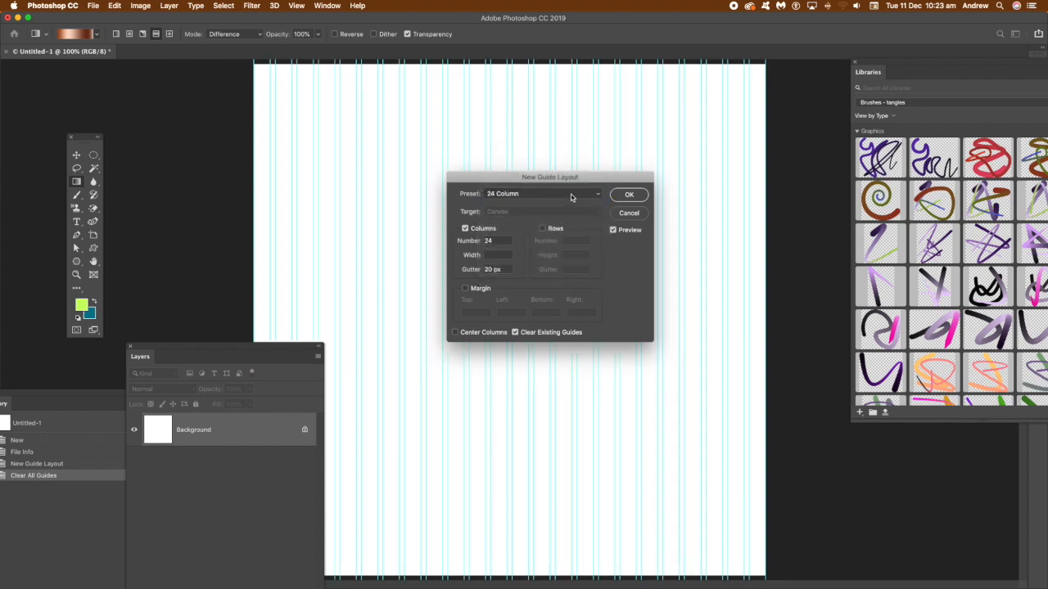
Load the thin preset, change it to 2 columns and 2 rows, and apply the guide layout
{"action": "left_click", "coordinate": [571, 197]}
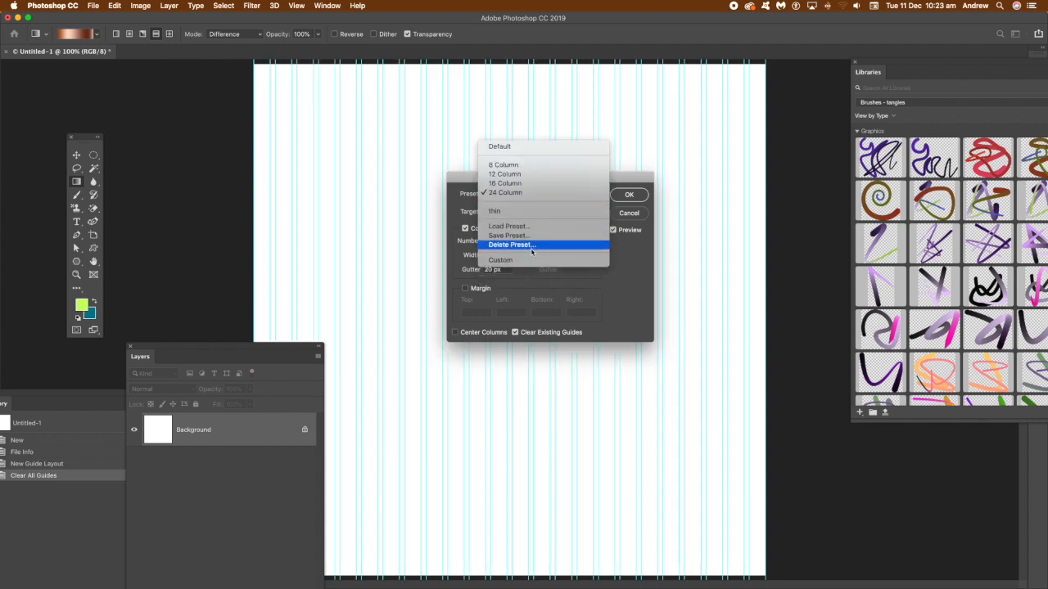
{"action": "left_click", "coordinate": [532, 211]}
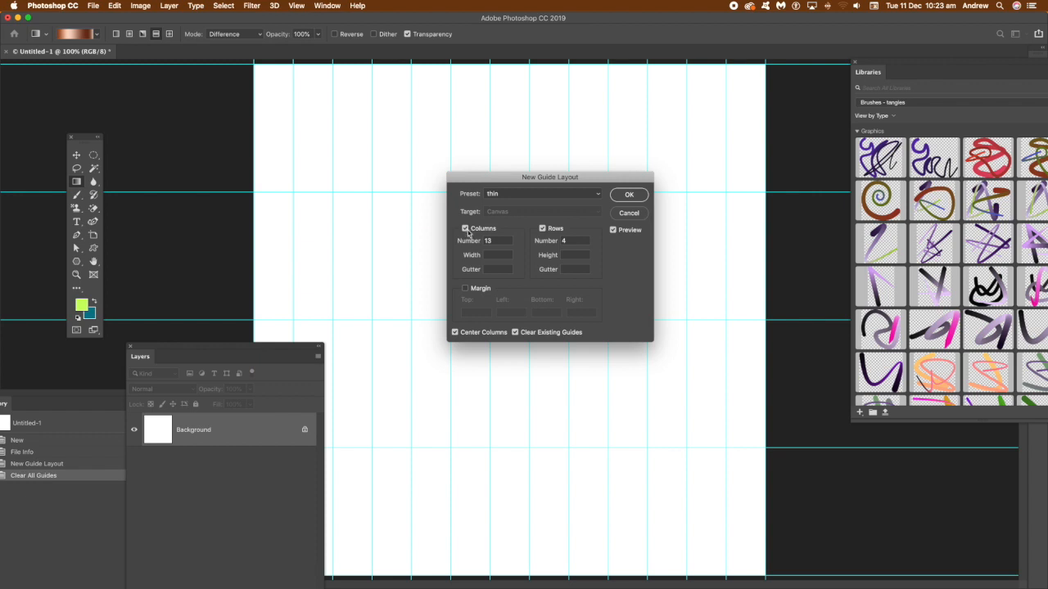
{"action": "left_click_drag", "start_coordinate": [501, 240], "coordinate": [460, 234]}
{"action": "type", "text": "2"}
{"action": "key", "text": "Tab"}
{"action": "type", "text": "2"}
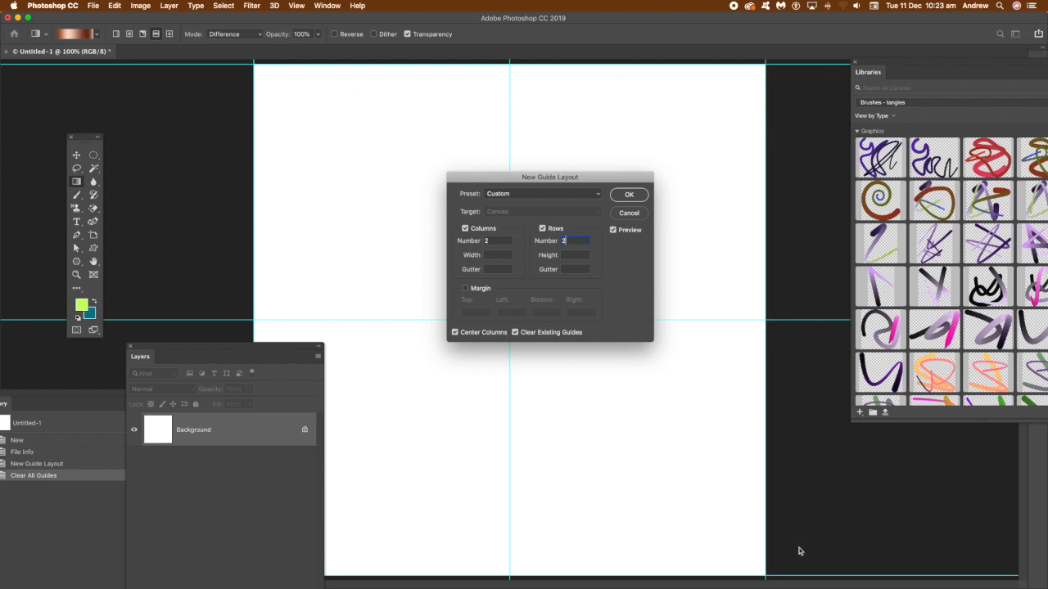
{"action": "left_click_drag", "start_coordinate": [529, 173], "coordinate": [665, 161]}
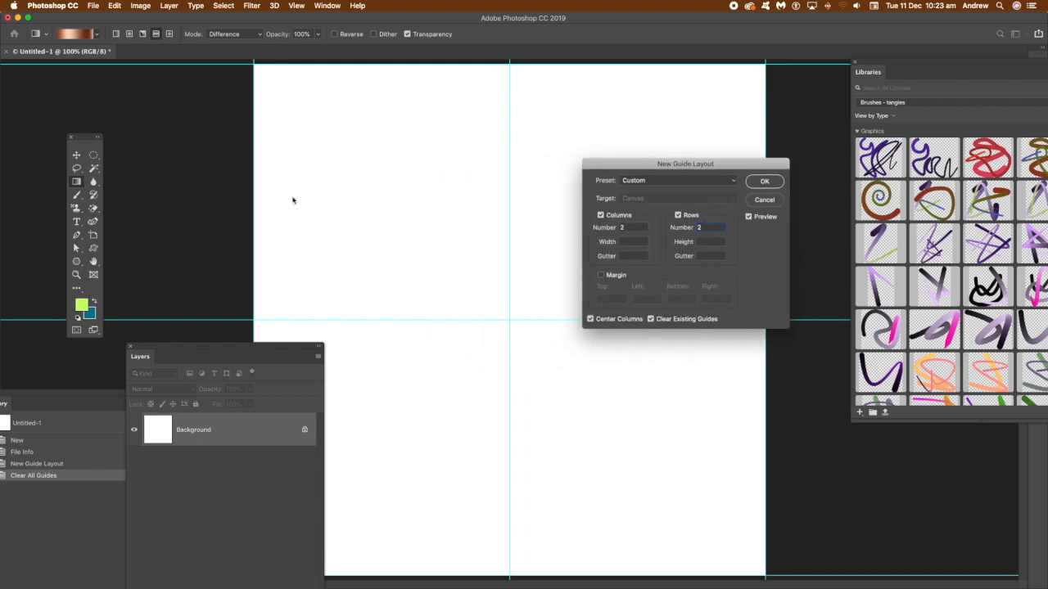
{"action": "left_click", "coordinate": [774, 181]}
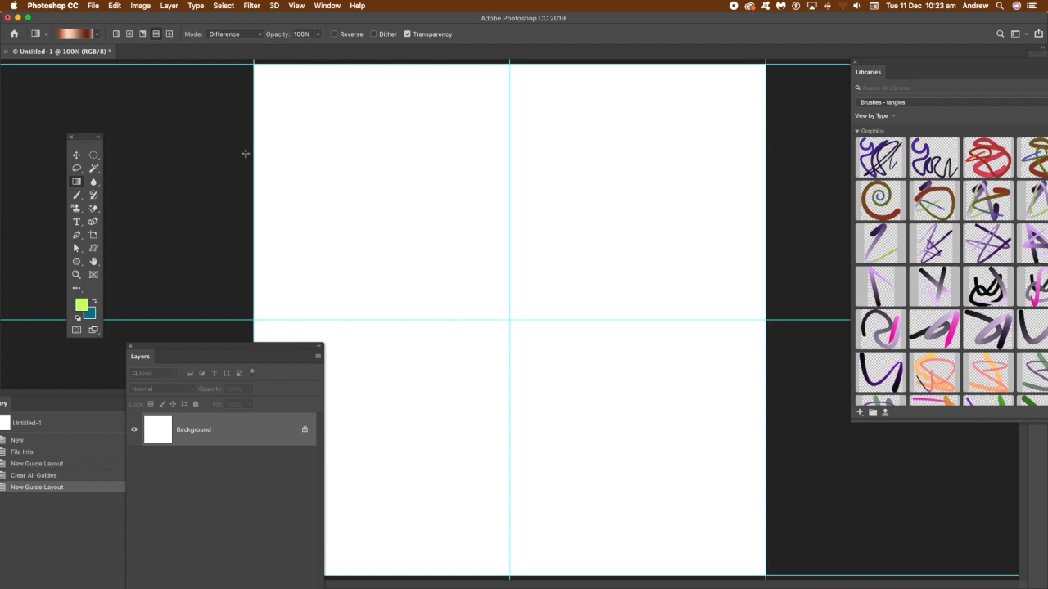
Begin another guide layout, preview 3 columns with the existing guides kept, and turn Clear Existing Guides back on
{"action": "left_click", "coordinate": [300, 5]}
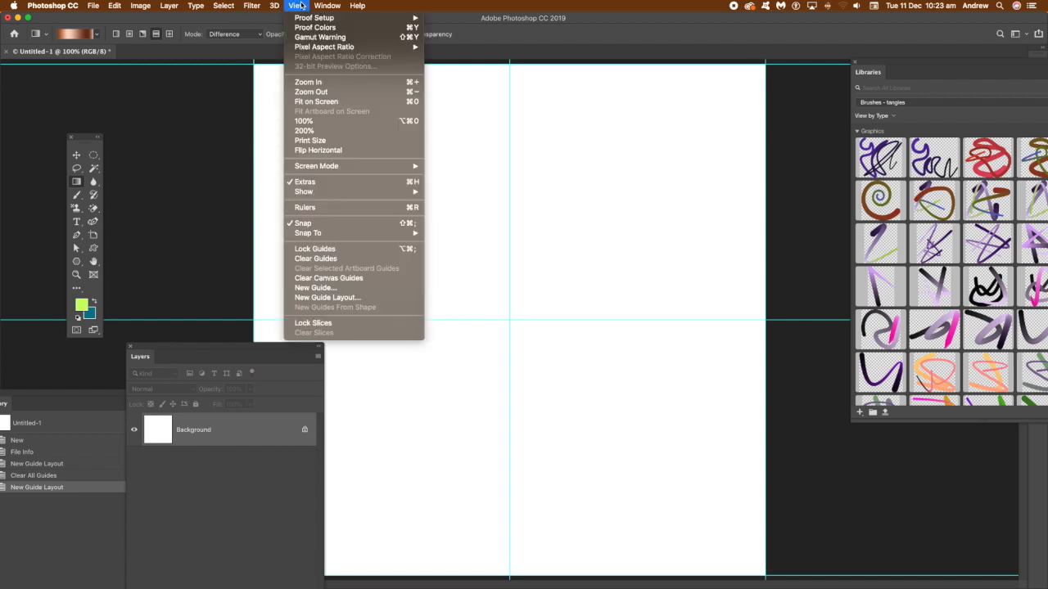
{"action": "left_click", "coordinate": [381, 297]}
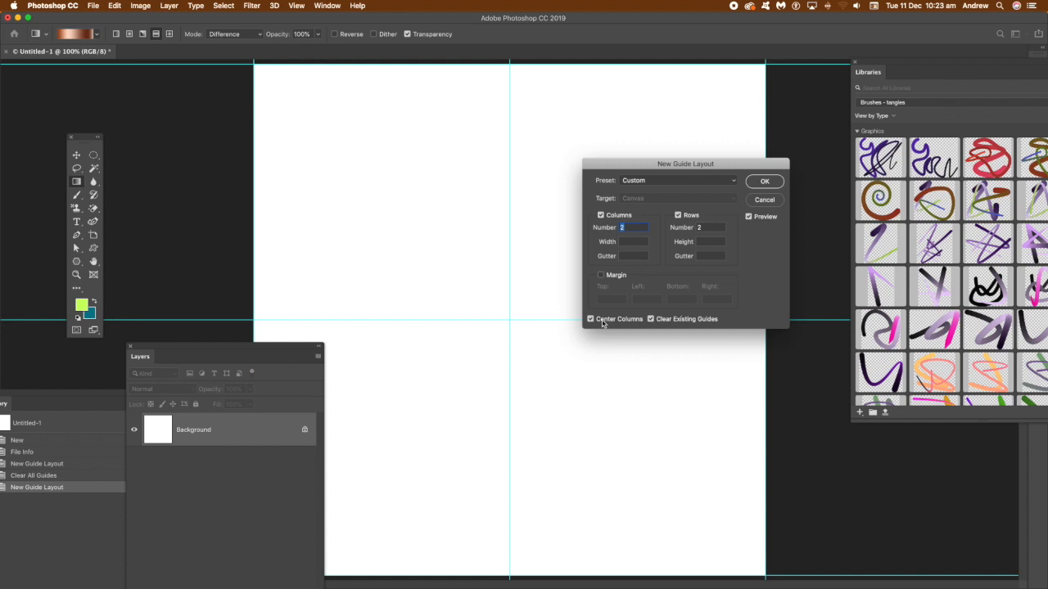
{"action": "left_click", "coordinate": [651, 319]}
{"action": "left_click", "coordinate": [651, 319]}
{"action": "left_click", "coordinate": [653, 320]}
{"action": "left_click", "coordinate": [651, 319]}
{"action": "type", "text": "3"}
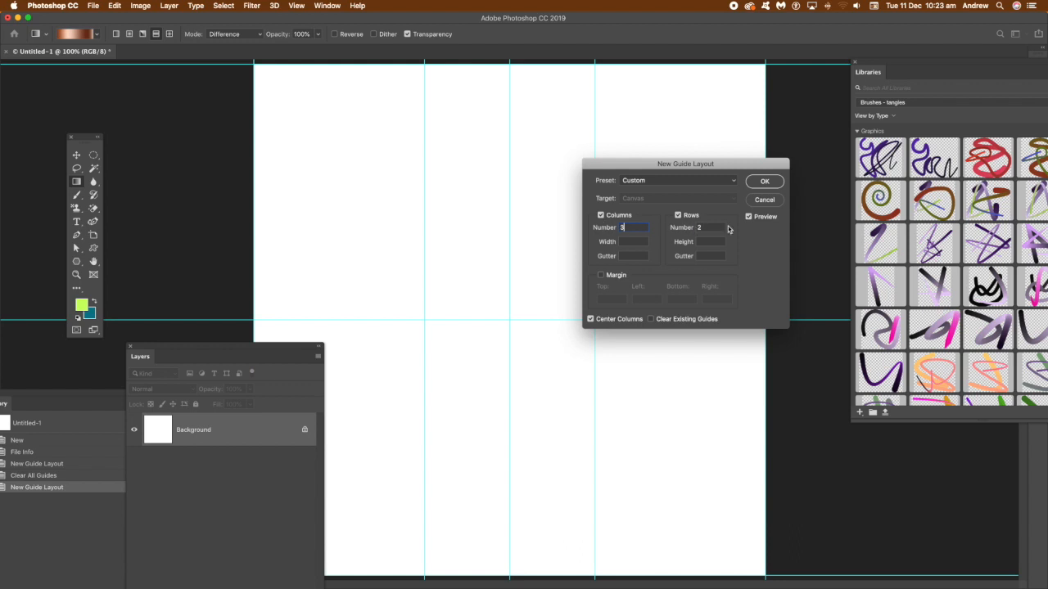
{"action": "left_click", "coordinate": [652, 320]}
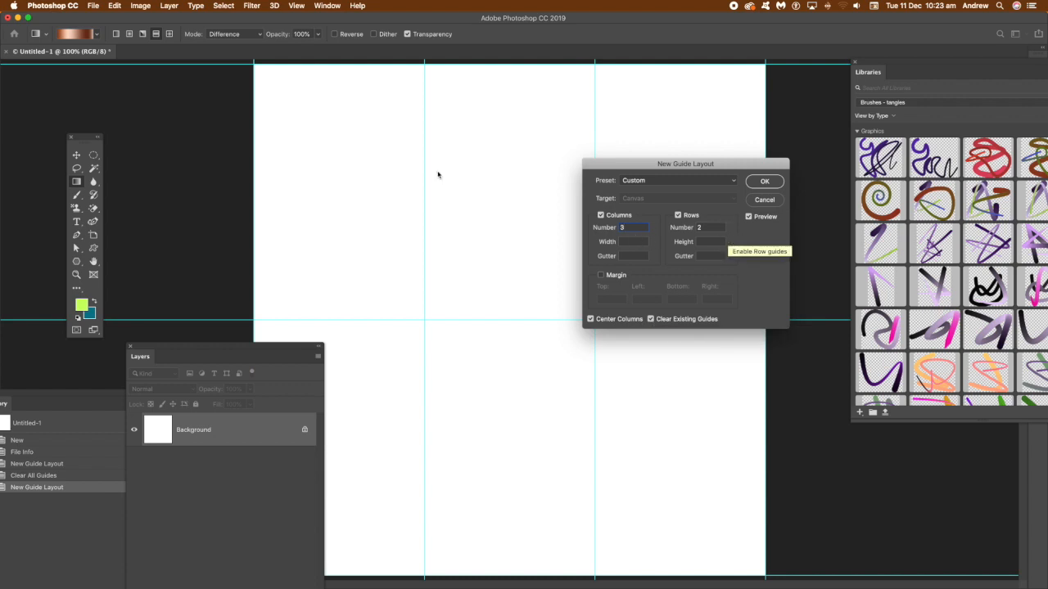
Set the layout to 3 rows and 10 columns and apply it to the canvas
{"action": "left_click_drag", "start_coordinate": [707, 228], "coordinate": [678, 227]}
{"action": "type", "text": "3"}
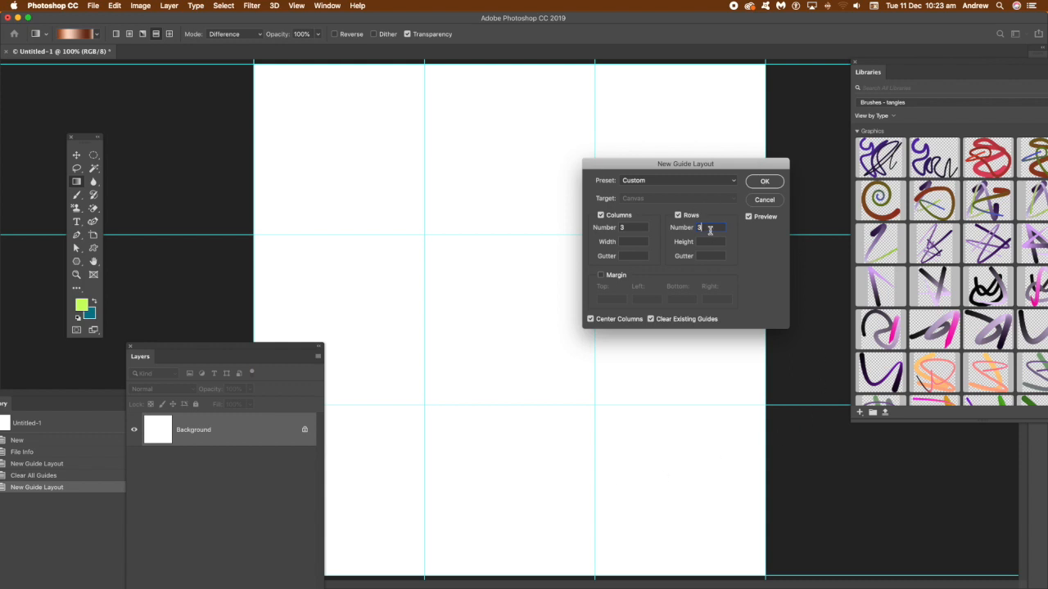
{"action": "left_click_drag", "start_coordinate": [637, 227], "coordinate": [603, 228]}
{"action": "key", "text": "Up"}
{"action": "key", "text": "Up"}
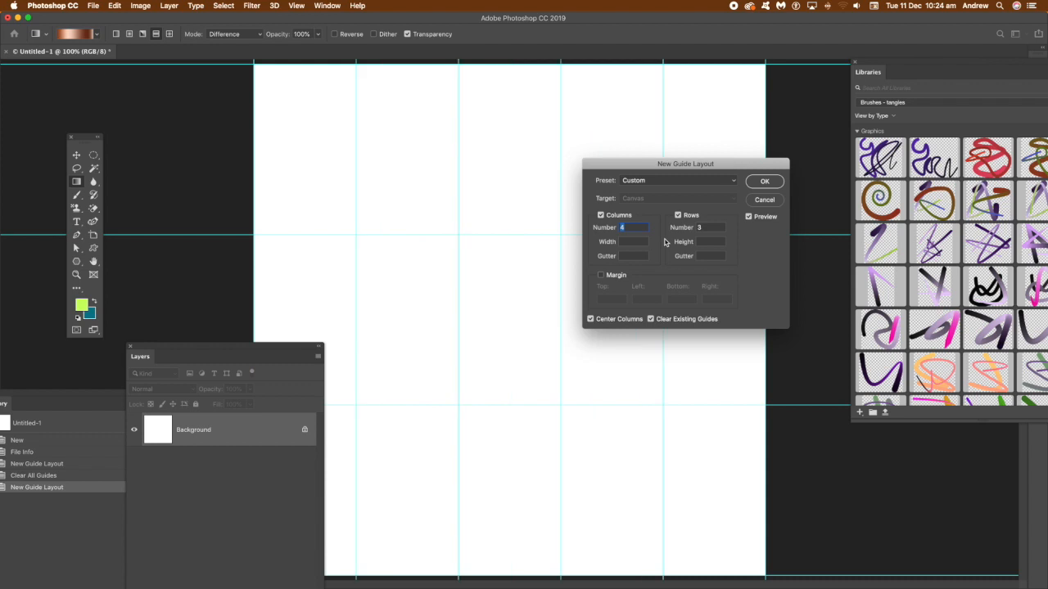
{"action": "key", "text": "Up"}
{"action": "key", "text": "Up"}
{"action": "key", "text": "Up"}
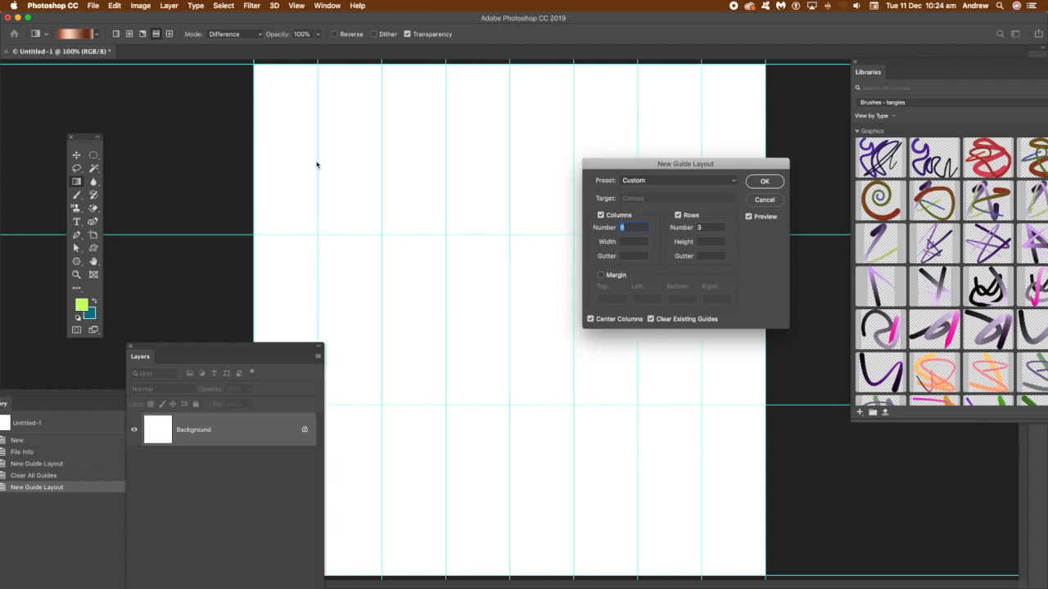
{"action": "key", "text": "Up"}
{"action": "key", "text": "Up"}
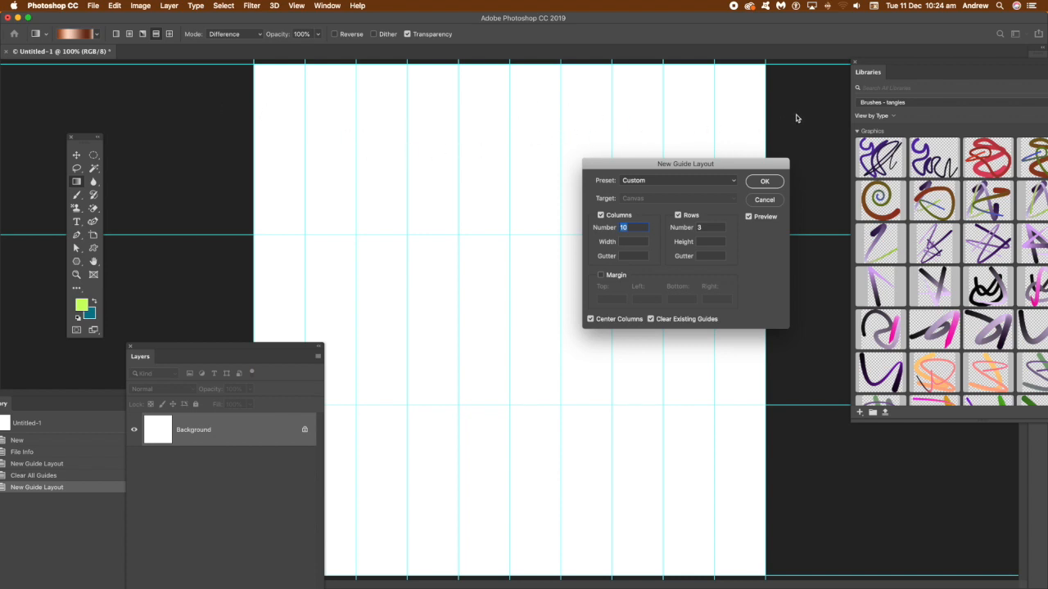
{"action": "left_click", "coordinate": [764, 181]}
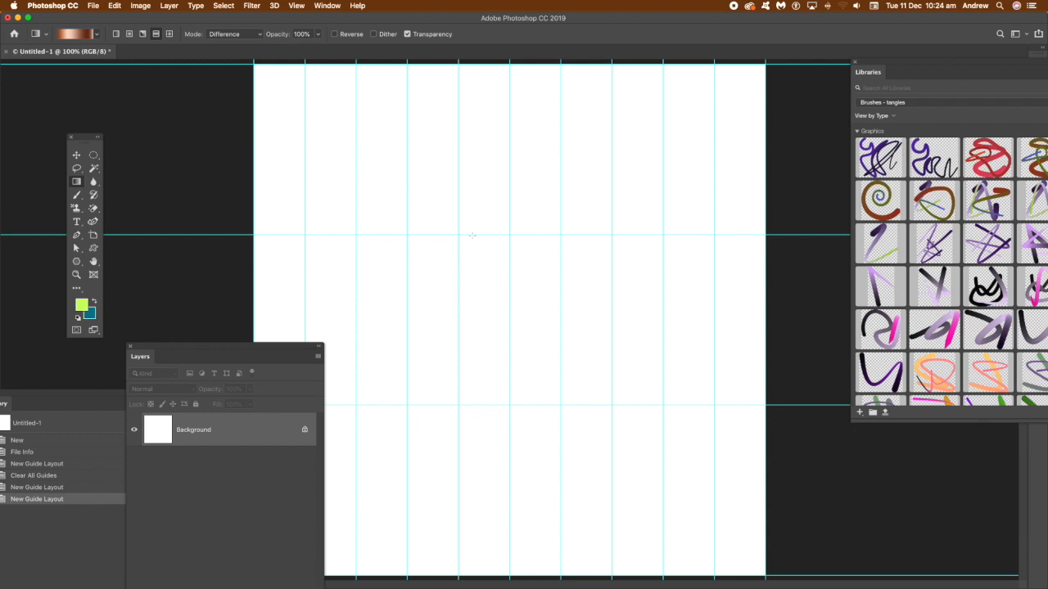
Clear all guides from the canvas and begin a new guide layout
{"action": "left_click", "coordinate": [297, 6]}
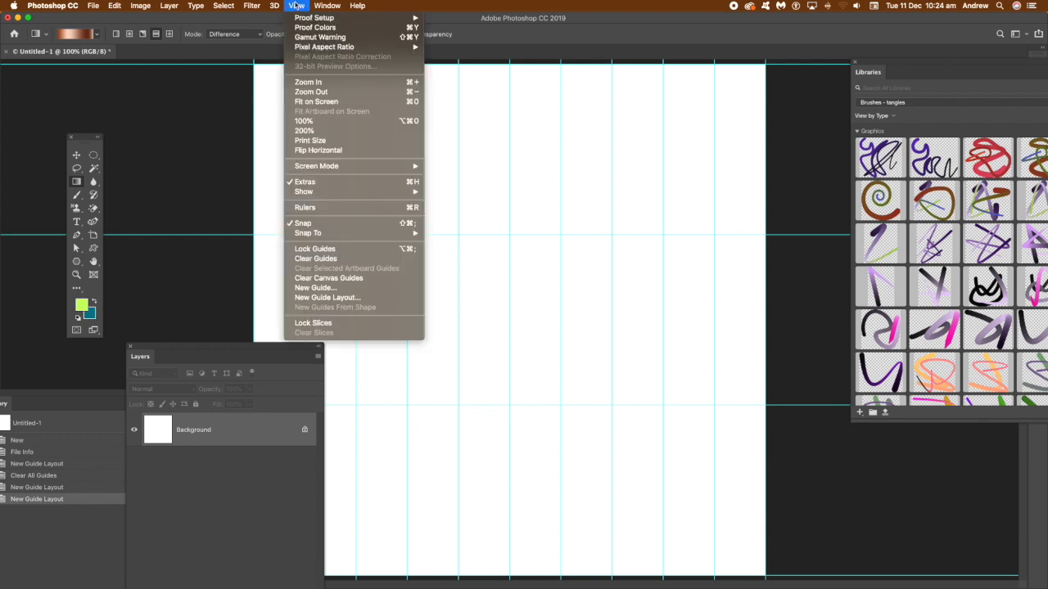
{"action": "left_click", "coordinate": [325, 260]}
{"action": "left_click", "coordinate": [302, 6]}
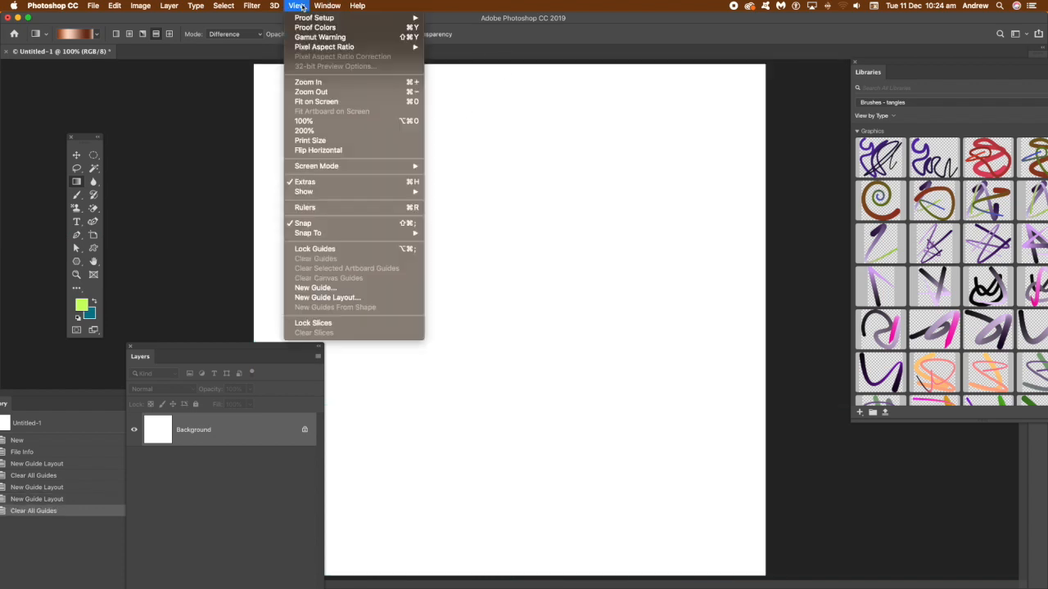
{"action": "left_click", "coordinate": [328, 297]}
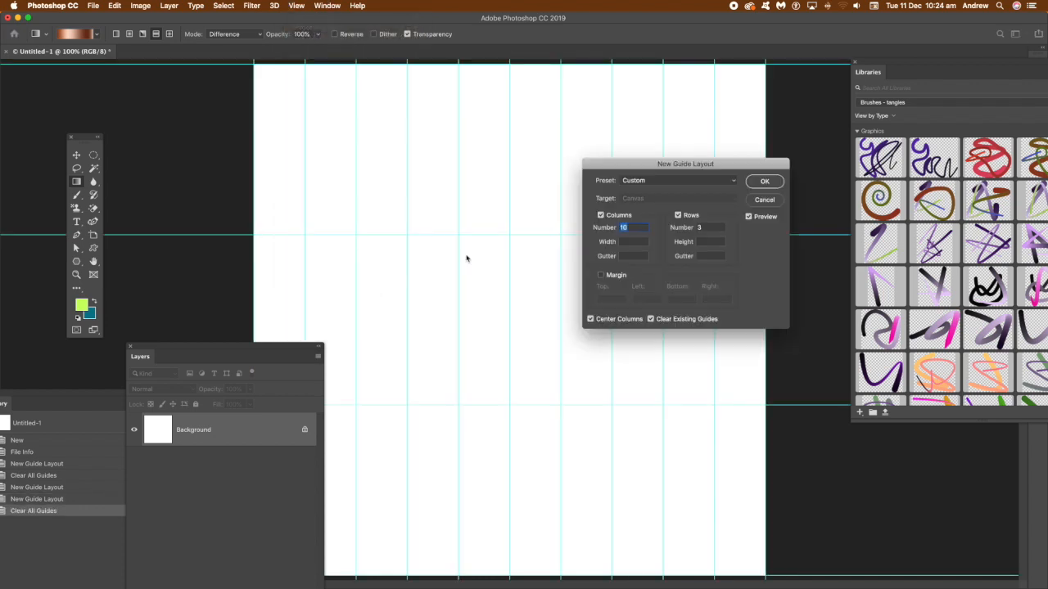
Set the column width to 4, raise it gradually to 22 px, and turn off the row guides
{"action": "left_click", "coordinate": [627, 239]}
{"action": "type", "text": "4"}
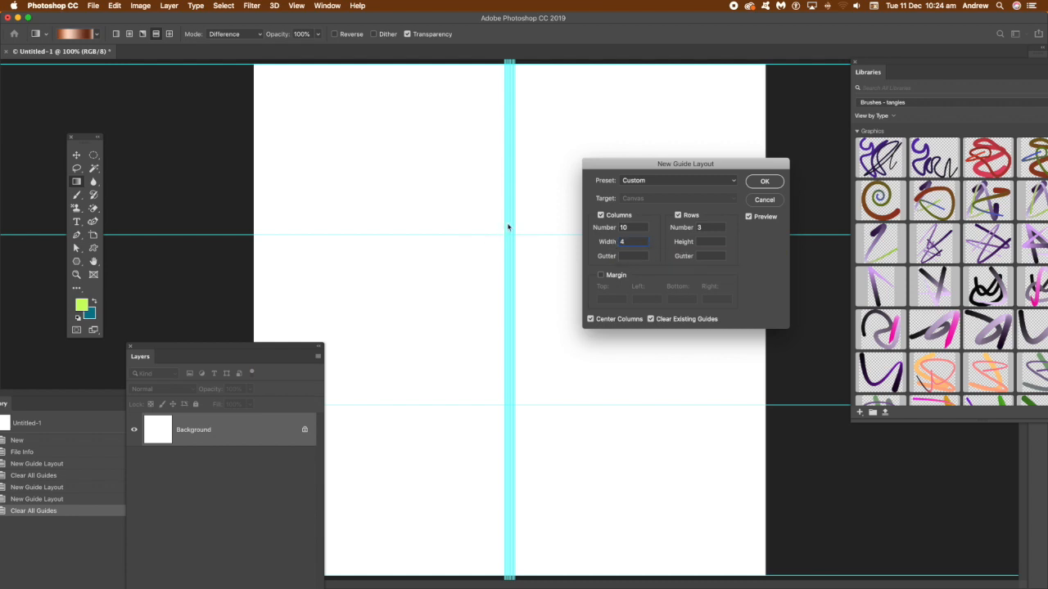
{"action": "left_click_drag", "start_coordinate": [629, 242], "coordinate": [595, 241]}
{"action": "key", "text": "Up"}
{"action": "key", "text": "Up"}
{"action": "key", "text": "Up"}
{"action": "key", "text": "Up"}
{"action": "key", "text": "Up"}
{"action": "key", "text": "Up"}
{"action": "key", "text": "Up"}
{"action": "key", "text": "Up"}
{"action": "key", "text": "Up"}
{"action": "key", "text": "Up"}
{"action": "key", "text": "Up"}
{"action": "key", "text": "Up"}
{"action": "key", "text": "Up"}
{"action": "key", "text": "Up"}
{"action": "key", "text": "Up"}
{"action": "key", "text": "Up"}
{"action": "key", "text": "Up"}
{"action": "key", "text": "Up"}
{"action": "left_click", "coordinate": [678, 216]}
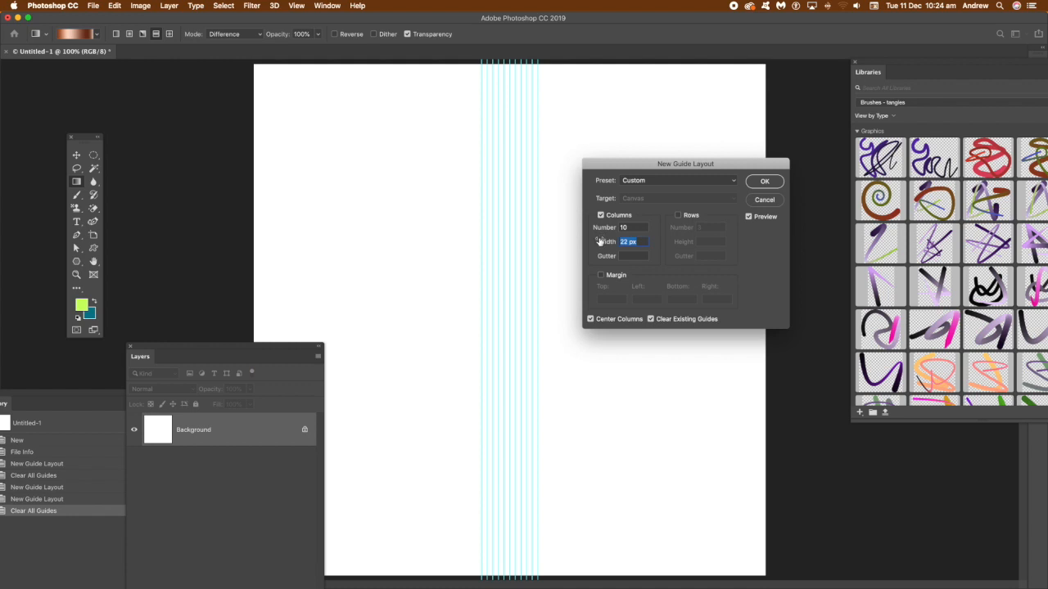
Increase the column width to 34 px and turn off centering of the columns
{"action": "key", "text": "Up"}
{"action": "key", "text": "Up"}
{"action": "key", "text": "Up"}
{"action": "key", "text": "Up"}
{"action": "key", "text": "Up"}
{"action": "key", "text": "Up"}
{"action": "key", "text": "Up"}
{"action": "key", "text": "Up"}
{"action": "key", "text": "Up"}
{"action": "key", "text": "Up"}
{"action": "key", "text": "Up"}
{"action": "key", "text": "Up"}
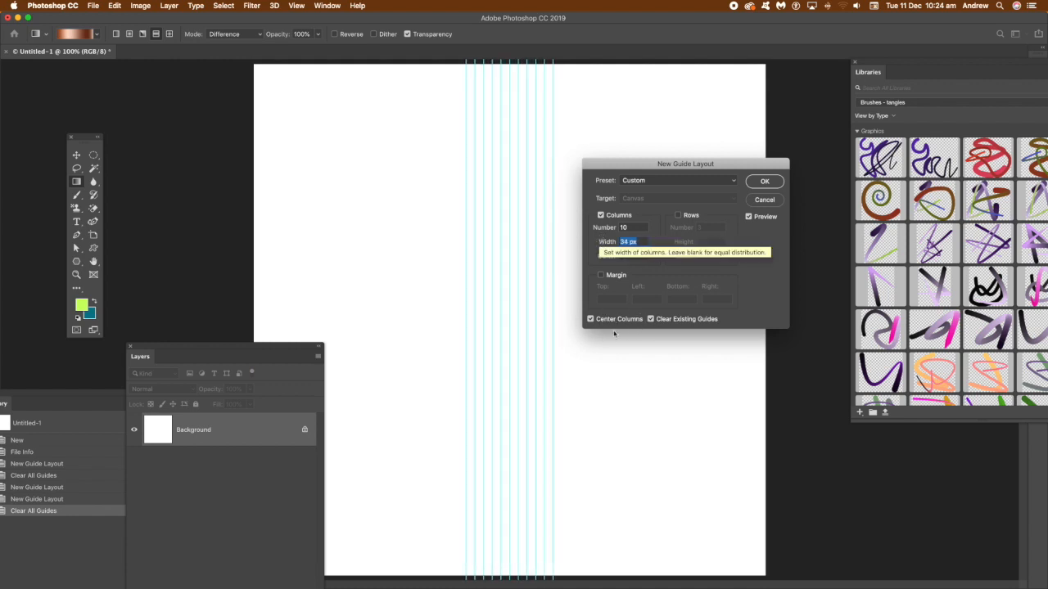
{"action": "left_click", "coordinate": [591, 319]}
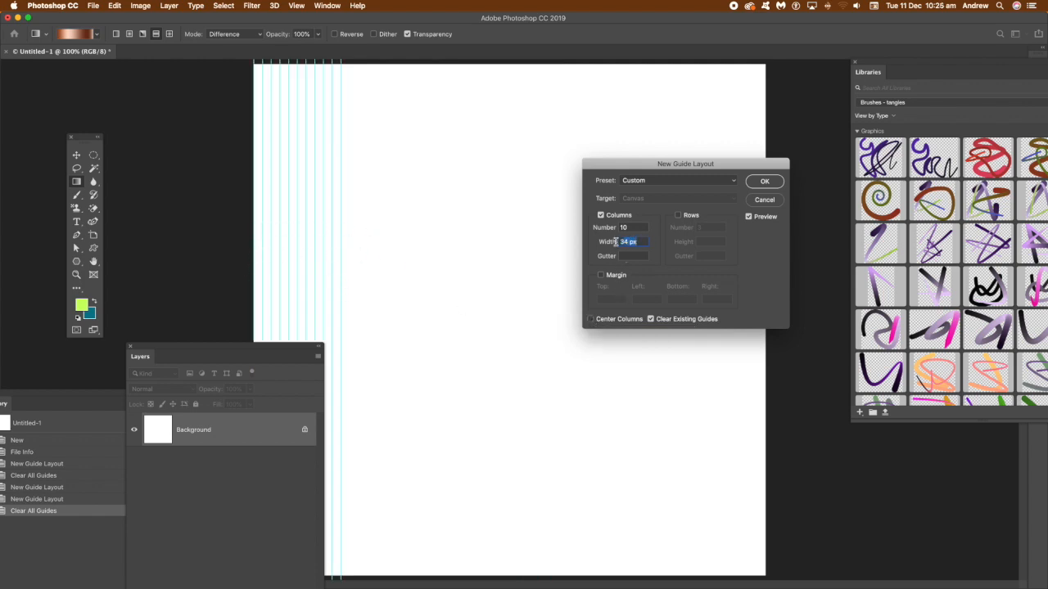
Increase the column width gradually to 64 px
{"action": "key", "text": "Up"}
{"action": "key", "text": "Up"}
{"action": "key", "text": "Up"}
{"action": "key", "text": "Up"}
{"action": "key", "text": "Up"}
{"action": "key", "text": "Up"}
{"action": "key", "text": "Up"}
{"action": "key", "text": "Up"}
{"action": "key", "text": "Up"}
{"action": "key", "text": "Up"}
{"action": "key", "text": "Up"}
{"action": "key", "text": "Up"}
{"action": "key", "text": "Up"}
{"action": "key", "text": "Up"}
{"action": "key", "text": "Up"}
{"action": "key", "text": "Up"}
{"action": "key", "text": "Up"}
{"action": "key", "text": "Up"}
{"action": "key", "text": "Up"}
{"action": "key", "text": "Up"}
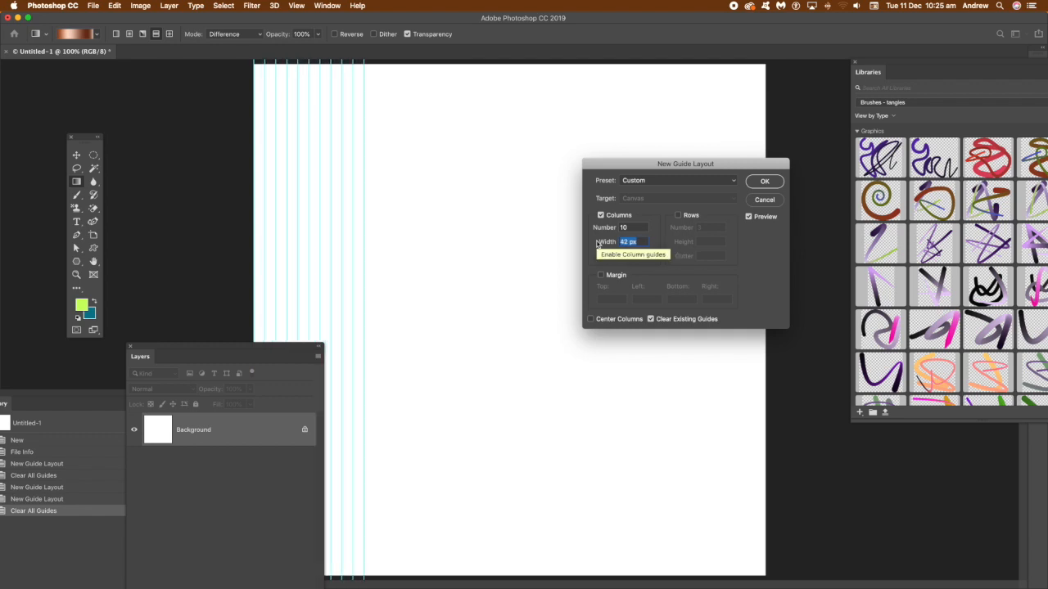
{"action": "key", "text": "Up"}
{"action": "key", "text": "Up"}
{"action": "key", "text": "Up"}
{"action": "key", "text": "Up"}
{"action": "key", "text": "Up"}
{"action": "key", "text": "Up"}
{"action": "key", "text": "Up"}
{"action": "key", "text": "Up"}
{"action": "key", "text": "Up"}
{"action": "key", "text": "Up"}
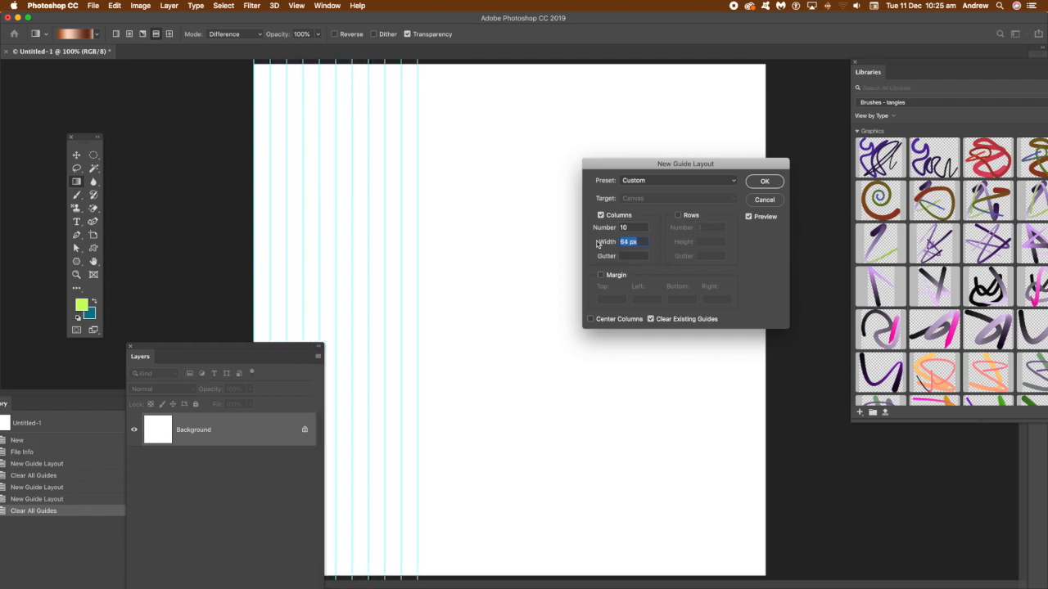
Increase the number of columns gradually to 31 so the guides span the canvas
{"action": "left_click", "coordinate": [629, 227]}
{"action": "key", "text": "Up"}
{"action": "key", "text": "Up"}
{"action": "key", "text": "Up"}
{"action": "key", "text": "Up"}
{"action": "key", "text": "Up"}
{"action": "key", "text": "Up"}
{"action": "key", "text": "Up"}
{"action": "key", "text": "Up"}
{"action": "key", "text": "Up"}
{"action": "key", "text": "Up"}
{"action": "key", "text": "Up"}
{"action": "key", "text": "Up"}
{"action": "key", "text": "Up"}
{"action": "key", "text": "Up"}
{"action": "key", "text": "Up"}
{"action": "key", "text": "Up"}
{"action": "key", "text": "Up"}
{"action": "key", "text": "Up"}
{"action": "key", "text": "Up"}
{"action": "key", "text": "Up"}
{"action": "key", "text": "Up"}
{"action": "left_click", "coordinate": [600, 215]}
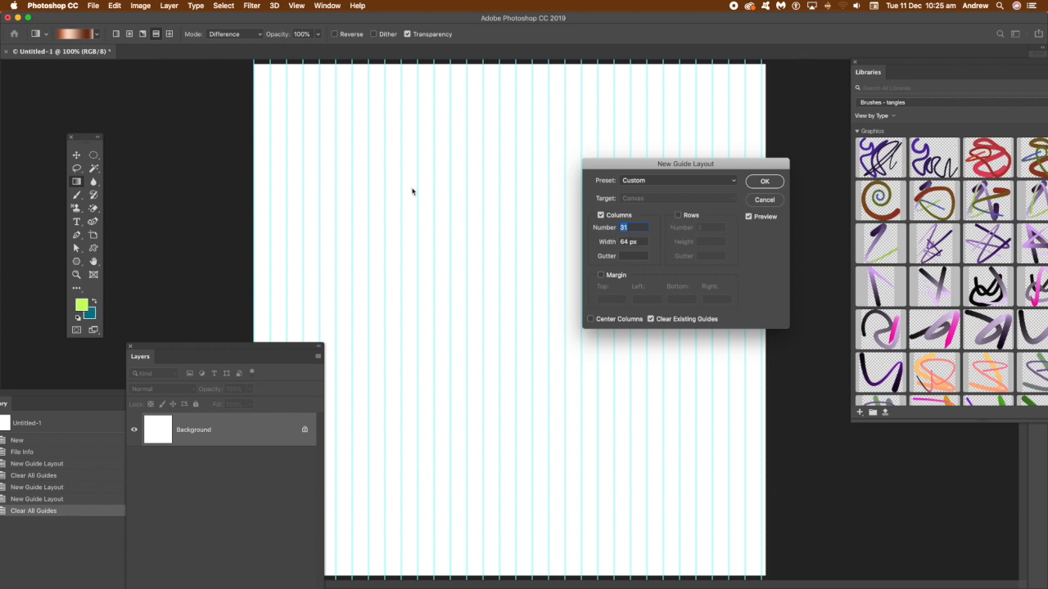
Apply the 8 Column preset and increase the column gutter gradually to 71 px
{"action": "left_click", "coordinate": [678, 181]}
{"action": "left_click", "coordinate": [660, 84]}
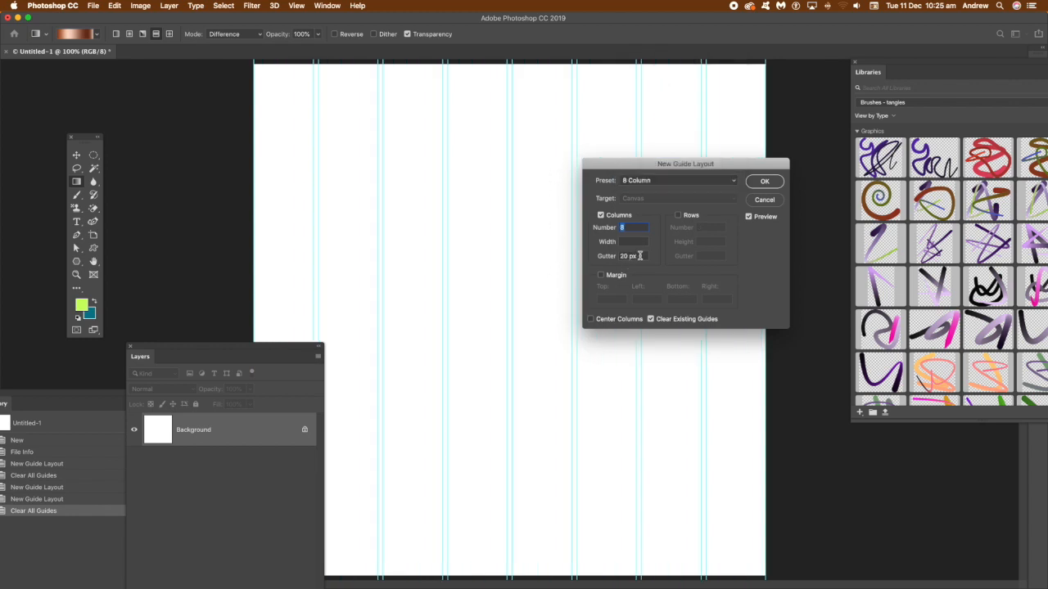
{"action": "left_click_drag", "start_coordinate": [640, 256], "coordinate": [619, 256]}
{"action": "key", "text": "Up"}
{"action": "key", "text": "Up"}
{"action": "key", "text": "Up"}
{"action": "key", "text": "Up"}
{"action": "key", "text": "Up"}
{"action": "key", "text": "Up"}
{"action": "key", "text": "Up"}
{"action": "key", "text": "Up"}
{"action": "key", "text": "Up"}
{"action": "key", "text": "Up"}
{"action": "key", "text": "Up"}
{"action": "key", "text": "Up"}
{"action": "key", "text": "Up"}
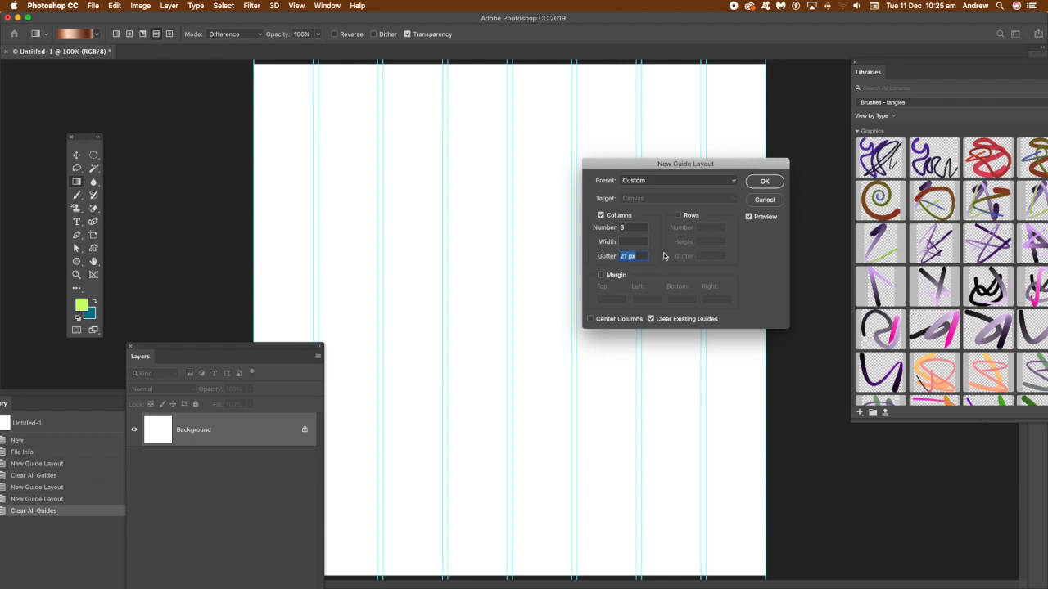
{"action": "key", "text": "Up"}
{"action": "key", "text": "Up"}
{"action": "key", "text": "Up"}
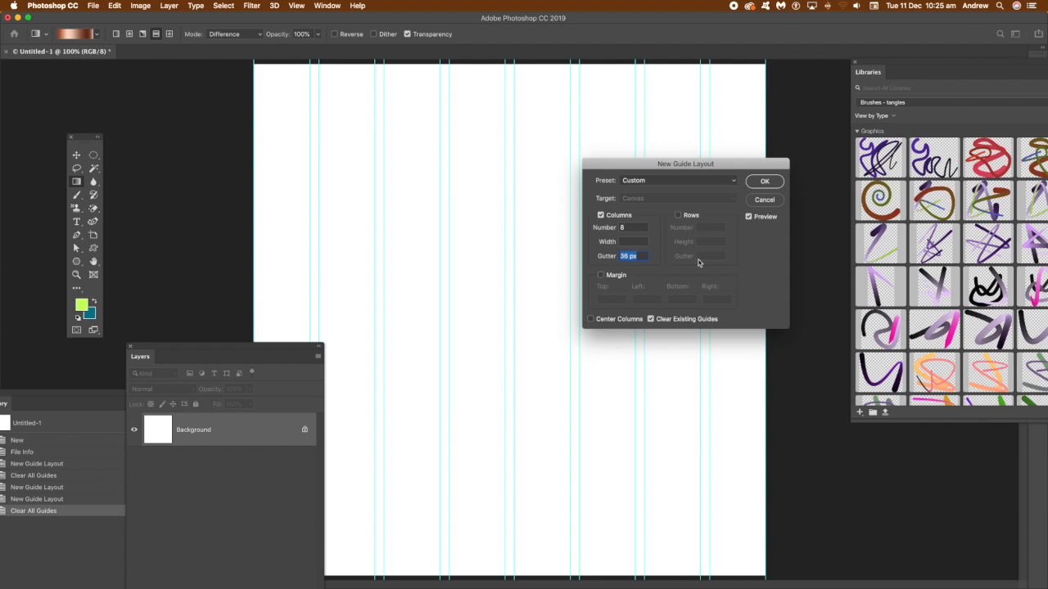
{"action": "key", "text": "Up"}
{"action": "key", "text": "Up"}
{"action": "key", "text": "Up"}
{"action": "key", "text": "Up"}
{"action": "key", "text": "Up"}
{"action": "key", "text": "Up"}
{"action": "key", "text": "Up"}
{"action": "key", "text": "Up"}
{"action": "key", "text": "Up"}
{"action": "key", "text": "Up"}
{"action": "key", "text": "Up"}
{"action": "key", "text": "Up"}
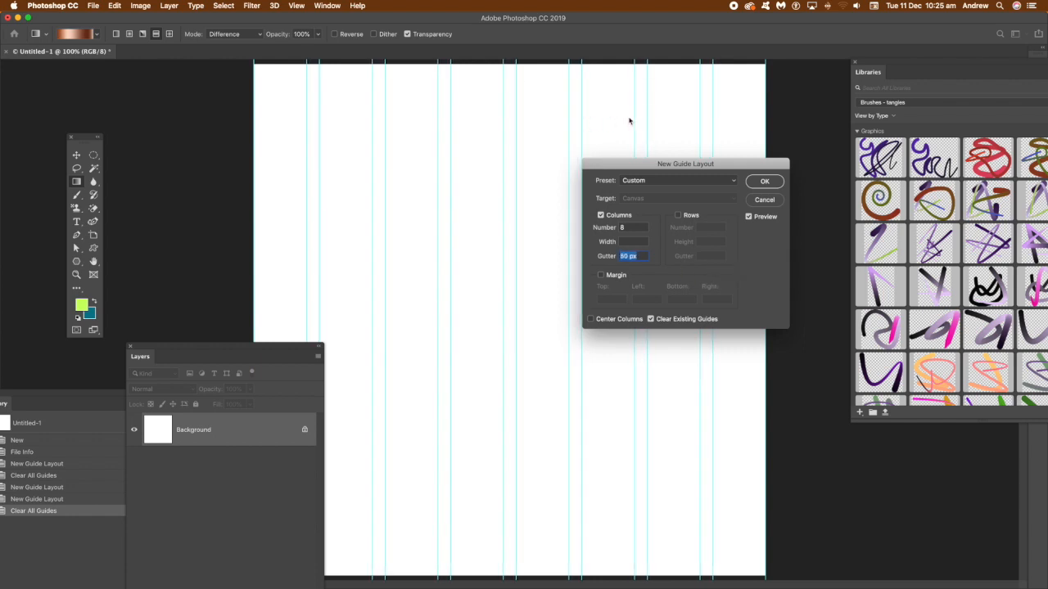
{"action": "key", "text": "Up"}
{"action": "key", "text": "Up"}
{"action": "key", "text": "Up"}
{"action": "key", "text": "Up"}
{"action": "key", "text": "Up"}
{"action": "key", "text": "Up"}
{"action": "key", "text": "Up"}
{"action": "key", "text": "Up"}
{"action": "key", "text": "Up"}
{"action": "key", "text": "Up"}
{"action": "key", "text": "Up"}
{"action": "key", "text": "Up"}
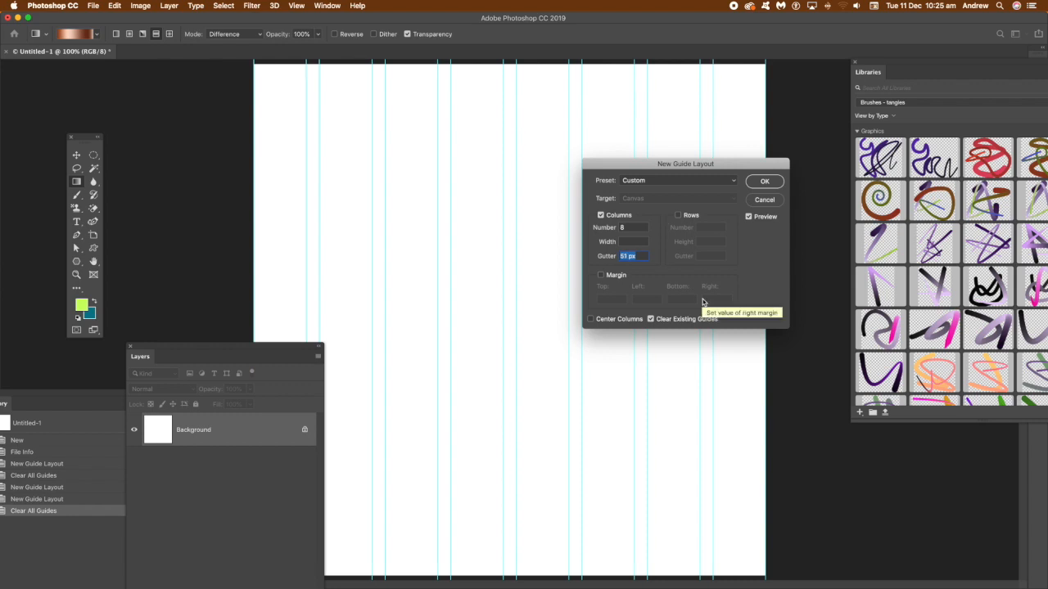
{"action": "key", "text": "Up"}
{"action": "key", "text": "Up"}
{"action": "key", "text": "Up"}
{"action": "key", "text": "Up"}
{"action": "key", "text": "Up"}
{"action": "key", "text": "Up"}
{"action": "key", "text": "Up"}
{"action": "key", "text": "Up"}
{"action": "key", "text": "Up"}
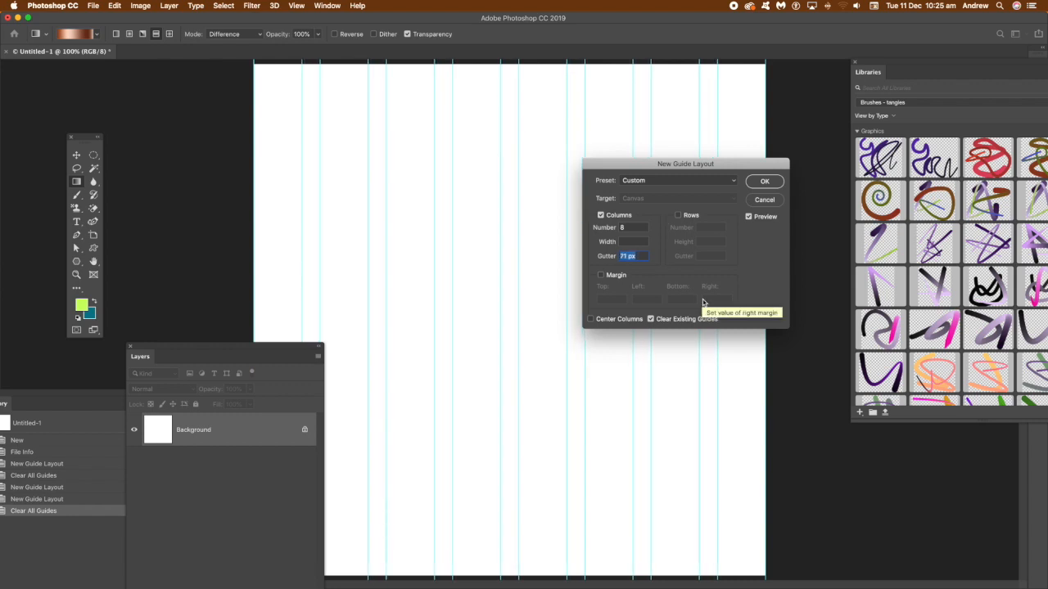
Reduce the column gutter to 5 px
{"action": "type", "text": "3"}
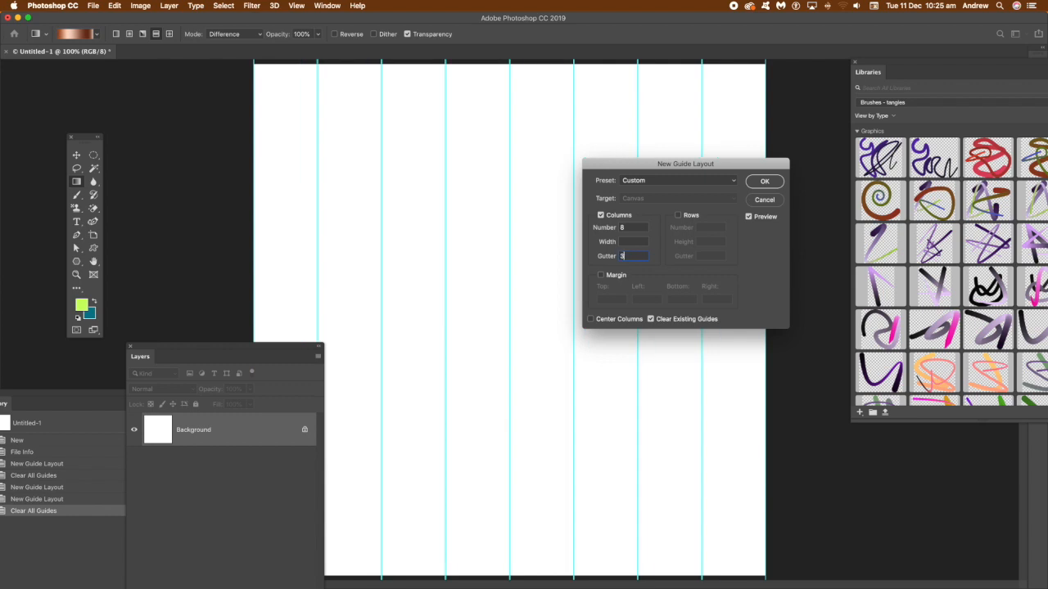
{"action": "key", "text": "BackSpace"}
{"action": "type", "text": "5"}
{"action": "key", "text": "Tab"}
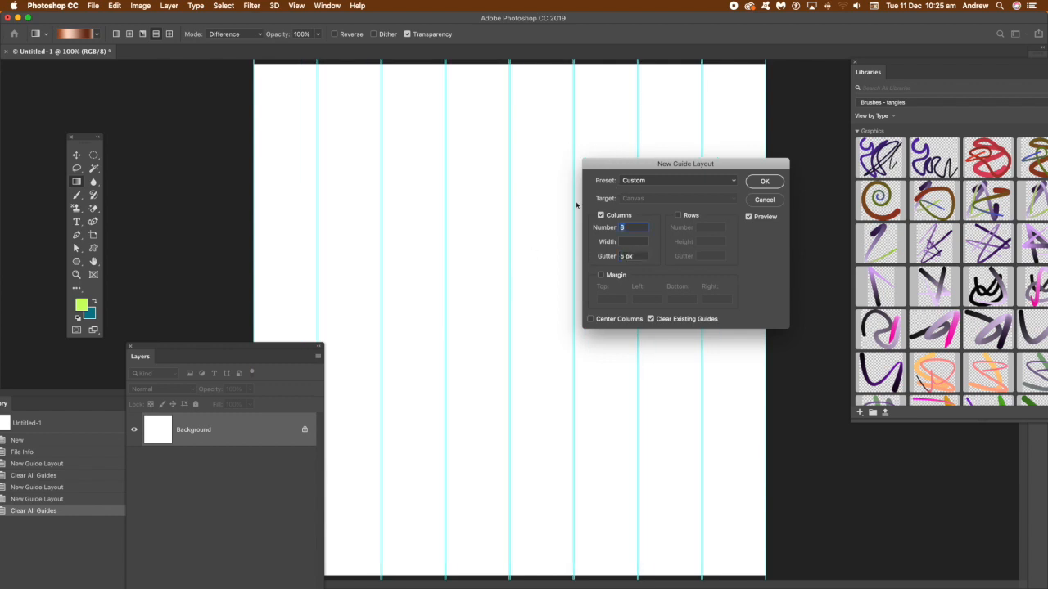
Reapply the 8 Column preset and set the number of columns to 2
{"action": "left_click", "coordinate": [661, 180]}
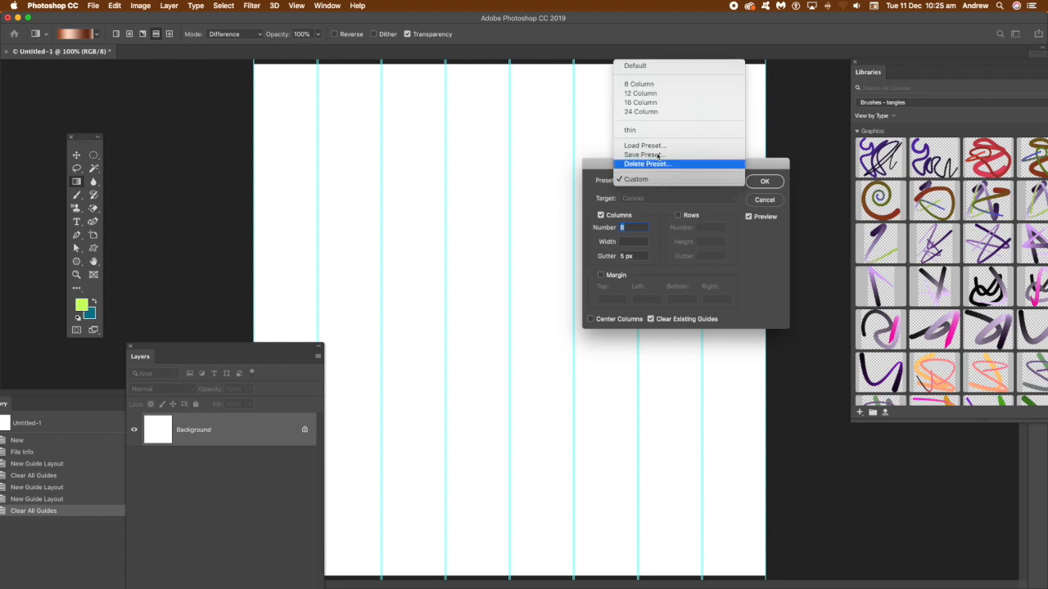
{"action": "left_click", "coordinate": [647, 85]}
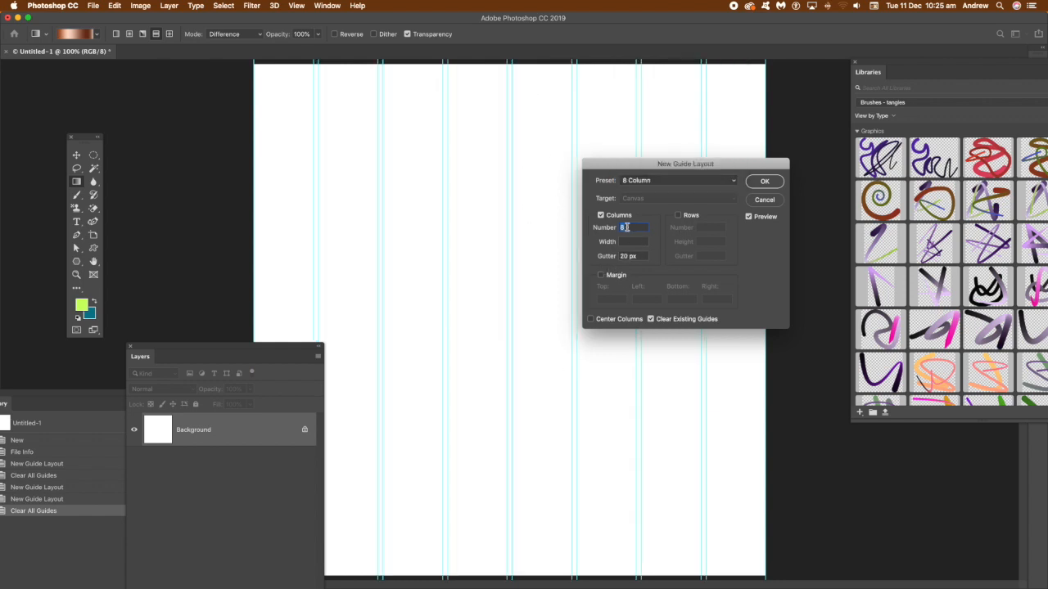
{"action": "type", "text": "2"}
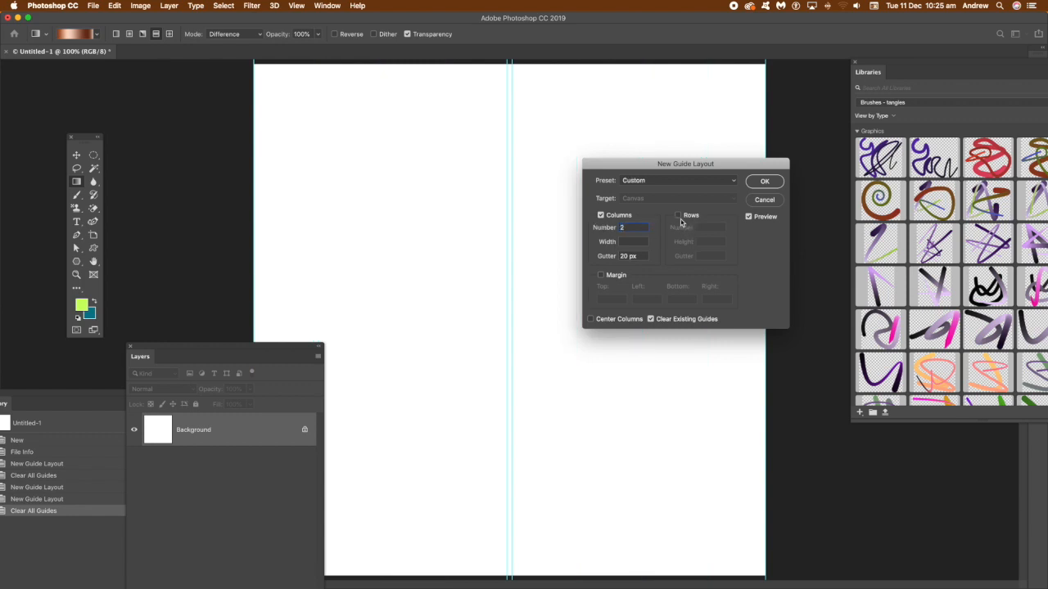
Turn on the row guides and set the column gutter, row height and row gutter to 0 px
{"action": "left_click", "coordinate": [678, 216]}
{"action": "left_click", "coordinate": [702, 227]}
{"action": "left_click", "coordinate": [628, 256]}
{"action": "type", "text": "0"}
{"action": "key", "text": "Tab"}
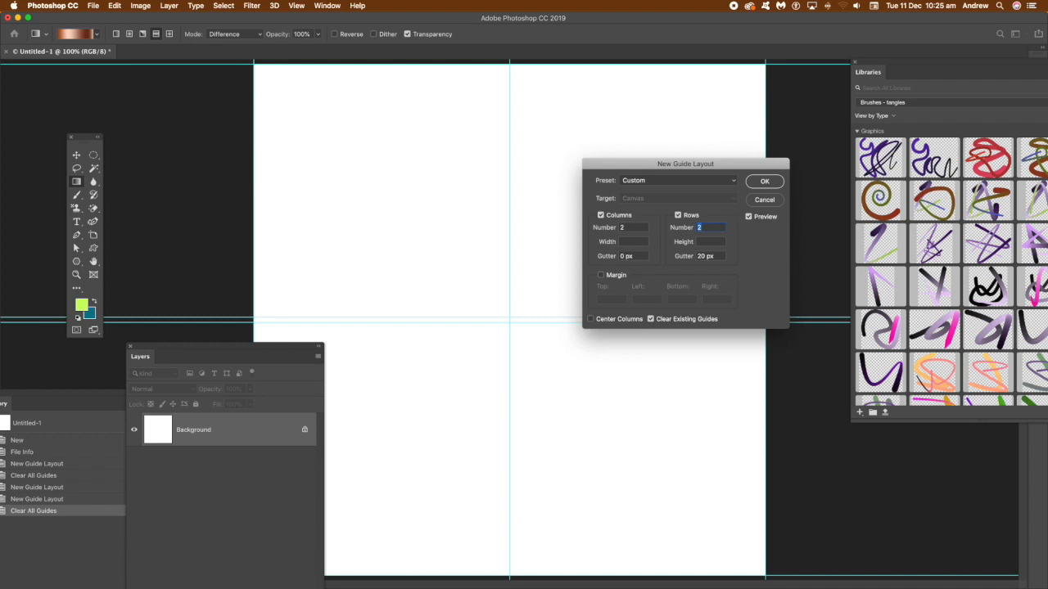
{"action": "key", "text": "Tab"}
{"action": "type", "text": "0"}
{"action": "key", "text": "Tab"}
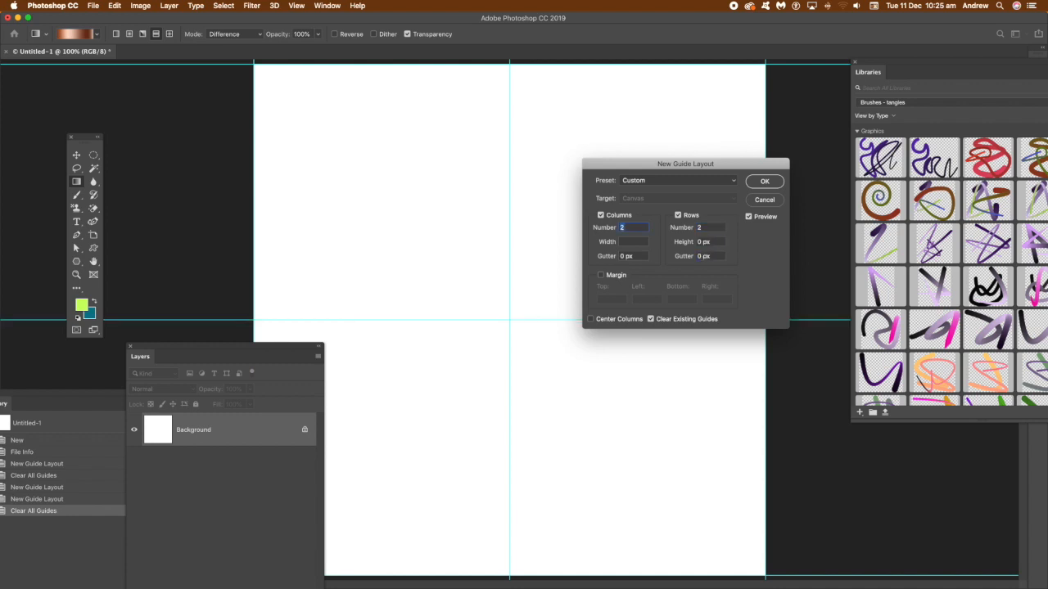
Turn on the margin guides and set the top, left, bottom and right margins to 30 px
{"action": "left_click", "coordinate": [600, 277]}
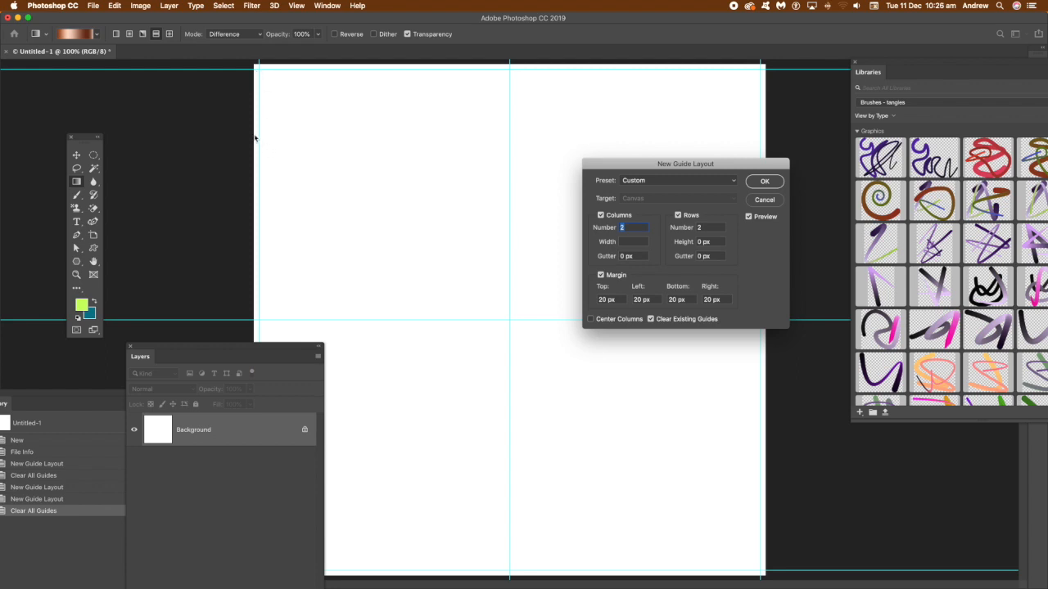
{"action": "left_click", "coordinate": [624, 300]}
{"action": "type", "text": "30"}
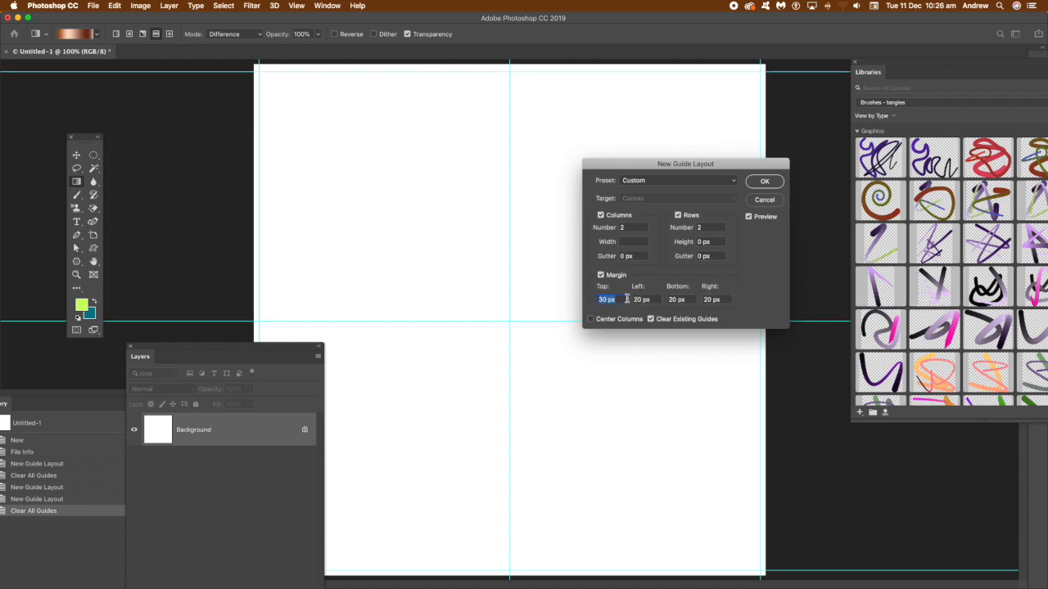
{"action": "left_click", "coordinate": [652, 299]}
{"action": "type", "text": "30"}
{"action": "key", "text": "Tab"}
{"action": "type", "text": "30"}
{"action": "key", "text": "Tab"}
{"action": "type", "text": "30"}
{"action": "key", "text": "Tab"}
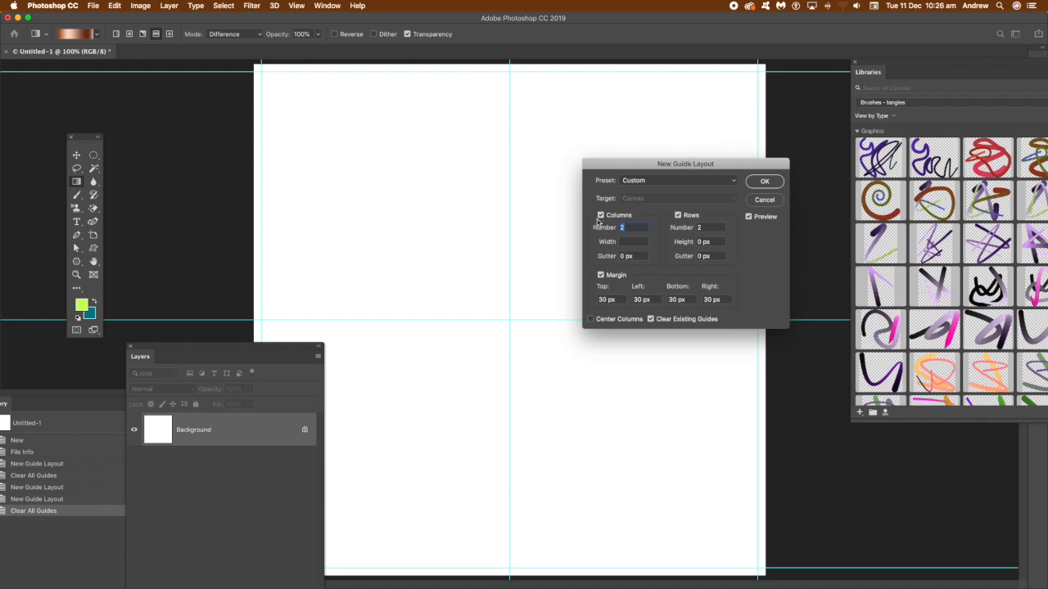
Set the number of columns and the number of rows to 4
{"action": "type", "text": "4"}
{"action": "double_click", "coordinate": [701, 226]}
{"action": "type", "text": "4"}
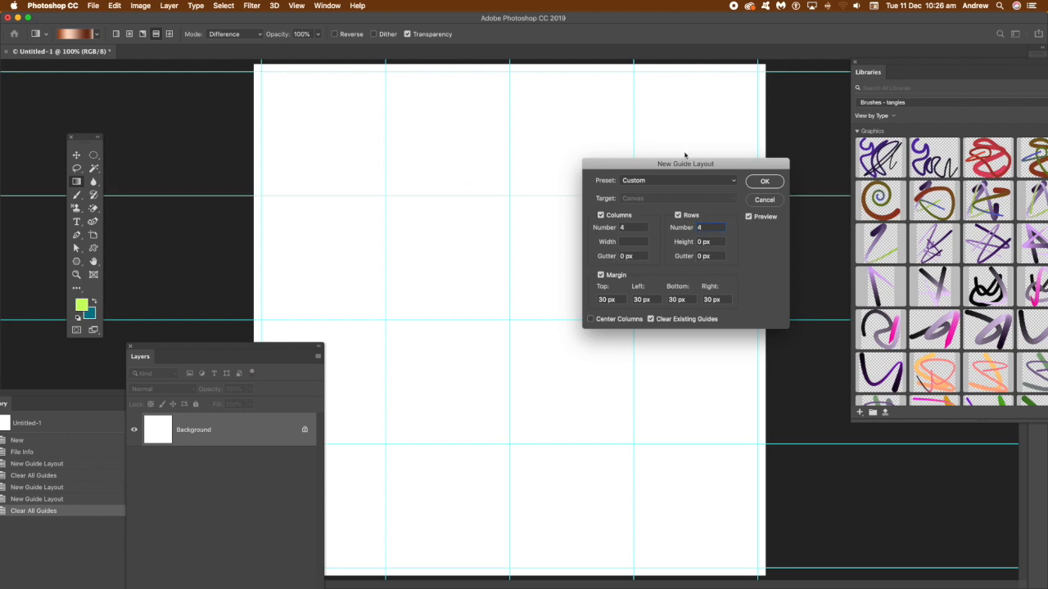
Save the current guide settings as a preset named margin1 in the Guides folder
{"action": "left_click", "coordinate": [733, 180]}
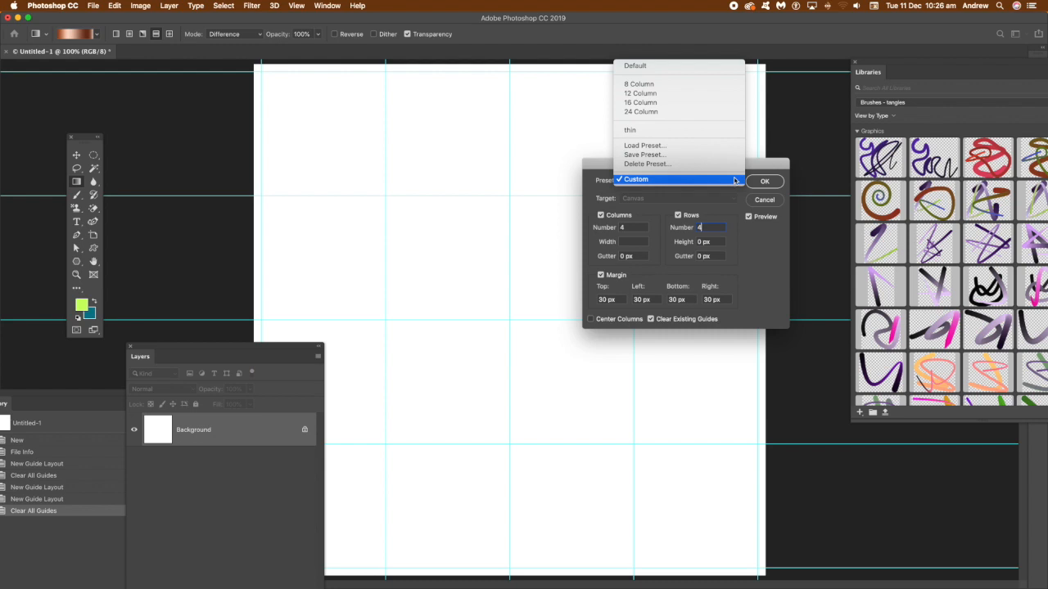
{"action": "left_click", "coordinate": [676, 155]}
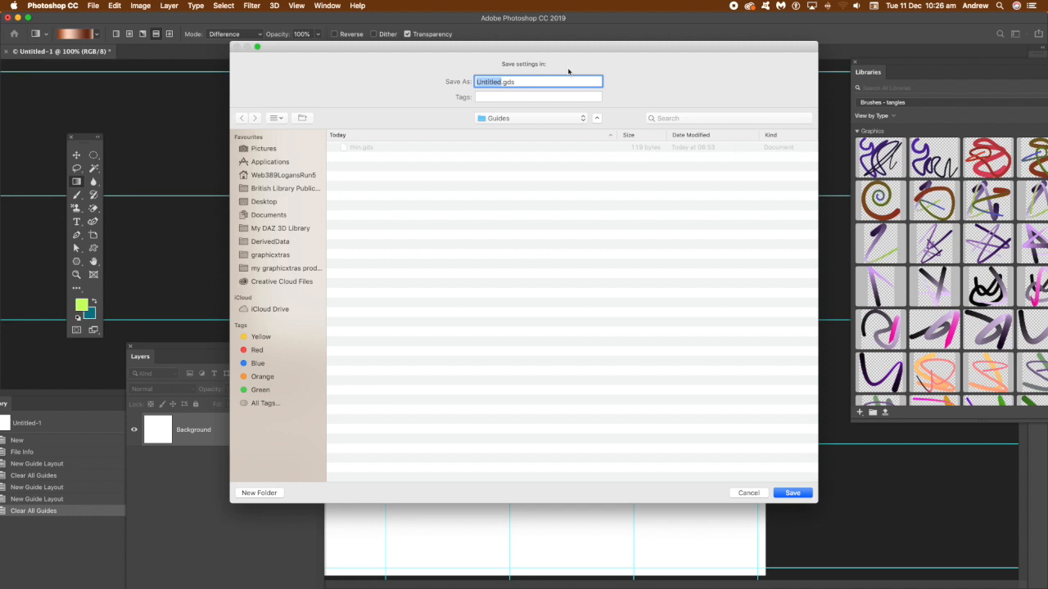
{"action": "type", "text": "margin1"}
{"action": "left_click", "coordinate": [805, 494]}
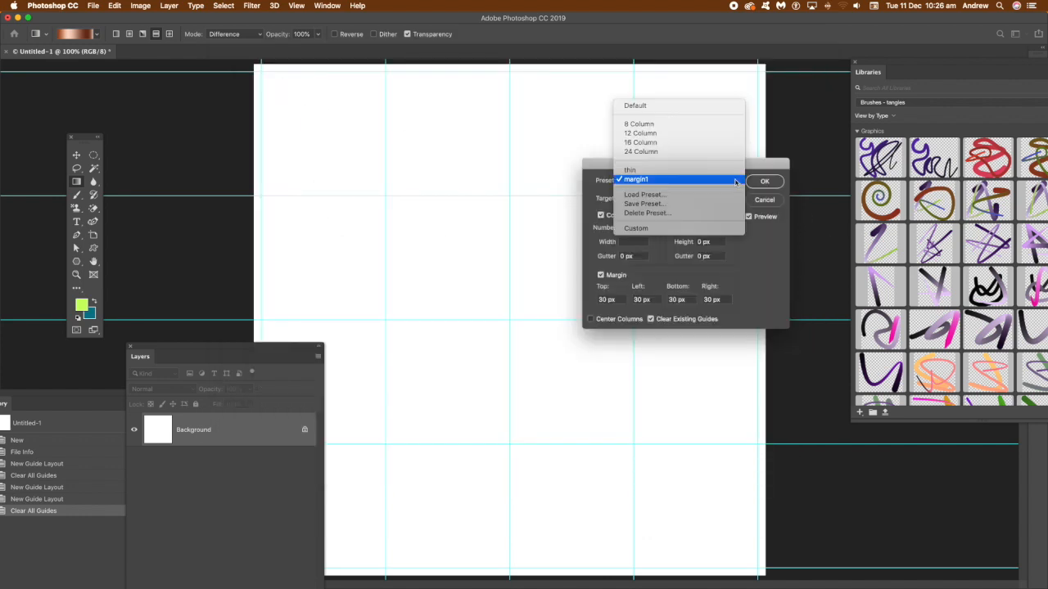
Switch the guide layout to the thin preset and back to margin1
{"action": "left_click", "coordinate": [735, 180]}
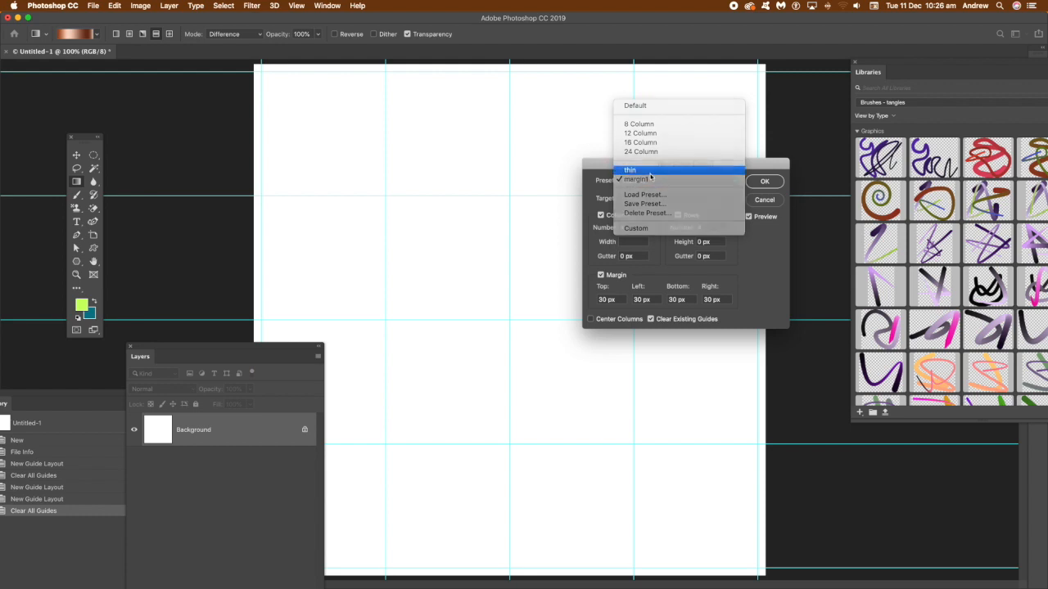
{"action": "left_click", "coordinate": [653, 170]}
{"action": "left_click", "coordinate": [651, 182]}
{"action": "left_click", "coordinate": [652, 193]}
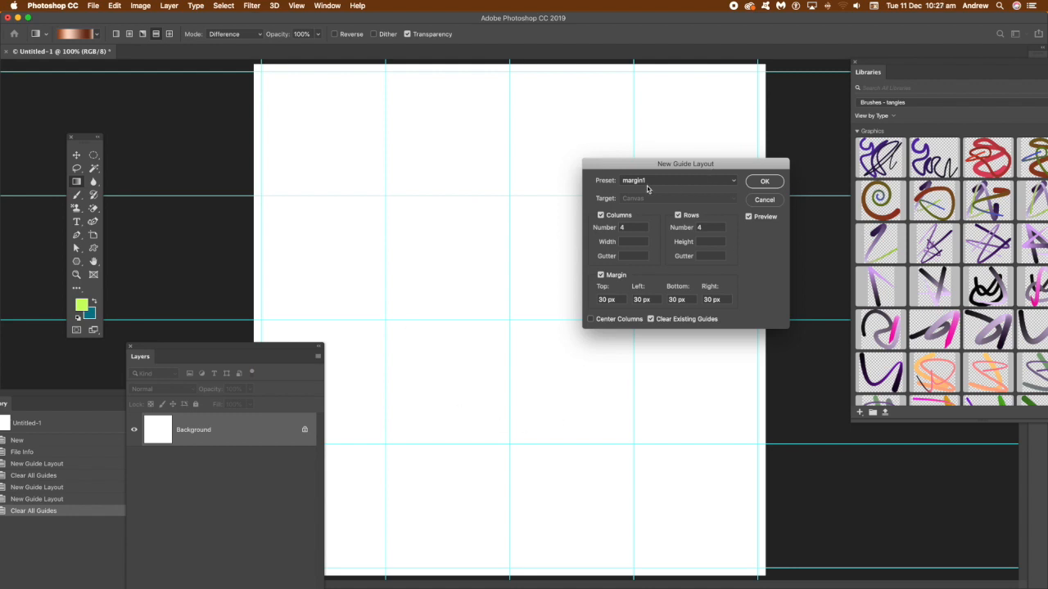
Load the margin1.gds preset file from the Guides folder and create the guide layout
{"action": "left_click", "coordinate": [731, 183]}
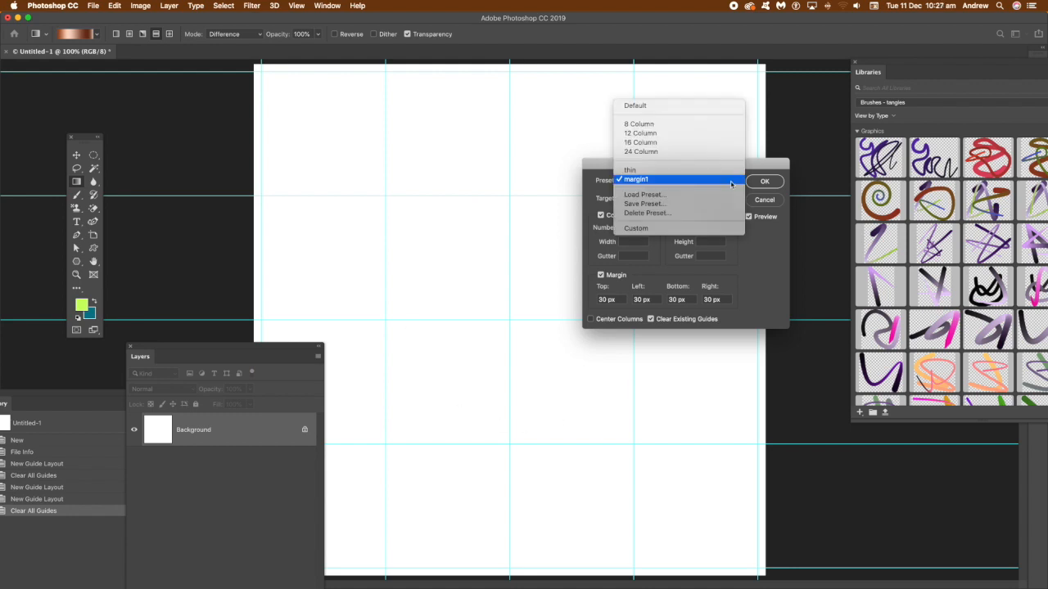
{"action": "left_click", "coordinate": [644, 195]}
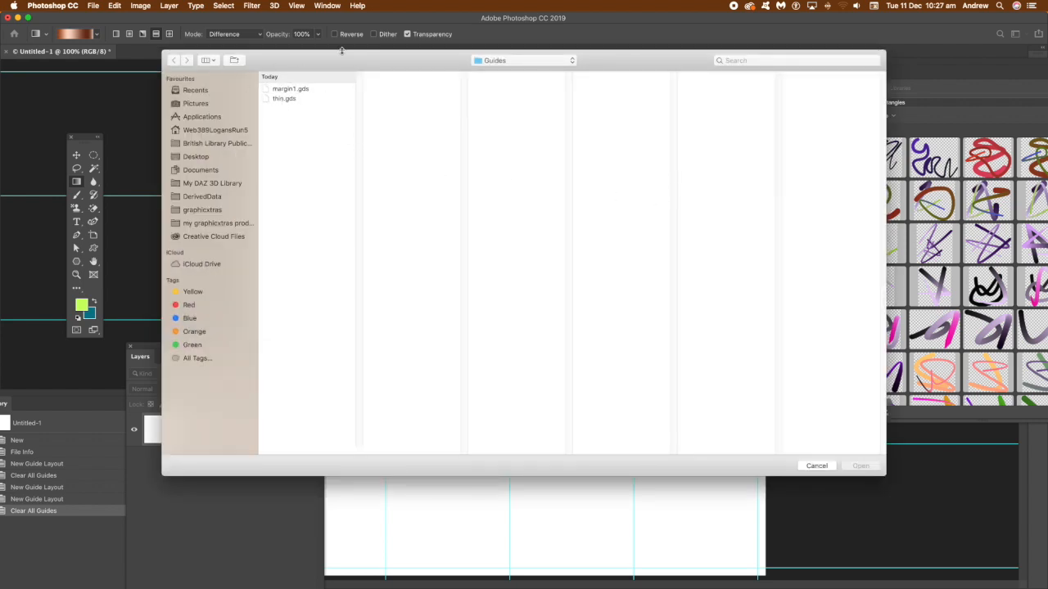
{"action": "left_click", "coordinate": [283, 99]}
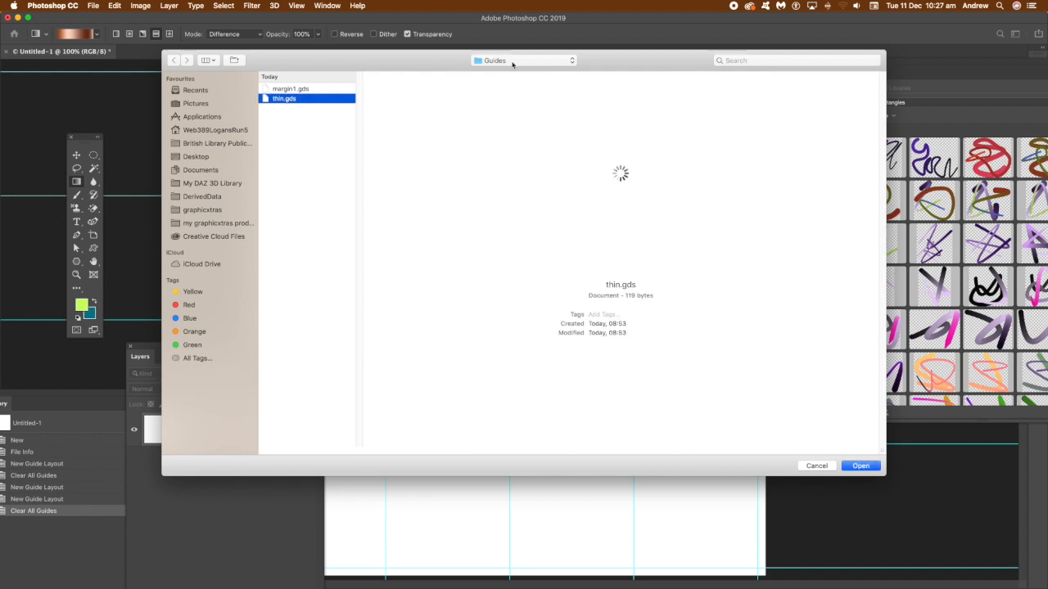
{"action": "left_click", "coordinate": [314, 89]}
{"action": "left_click", "coordinate": [861, 466]}
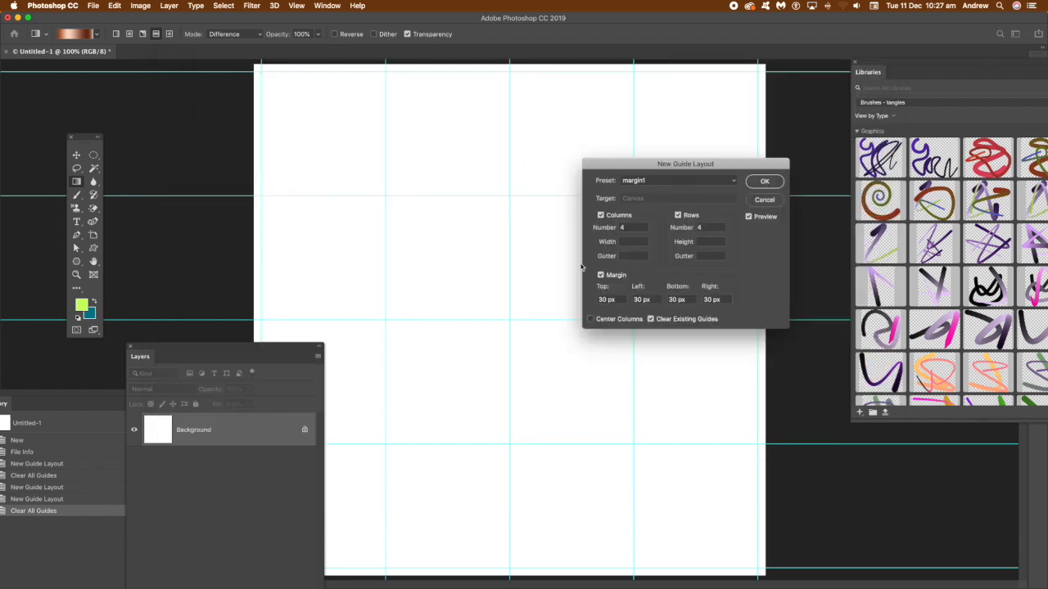
{"action": "left_click", "coordinate": [765, 182]}
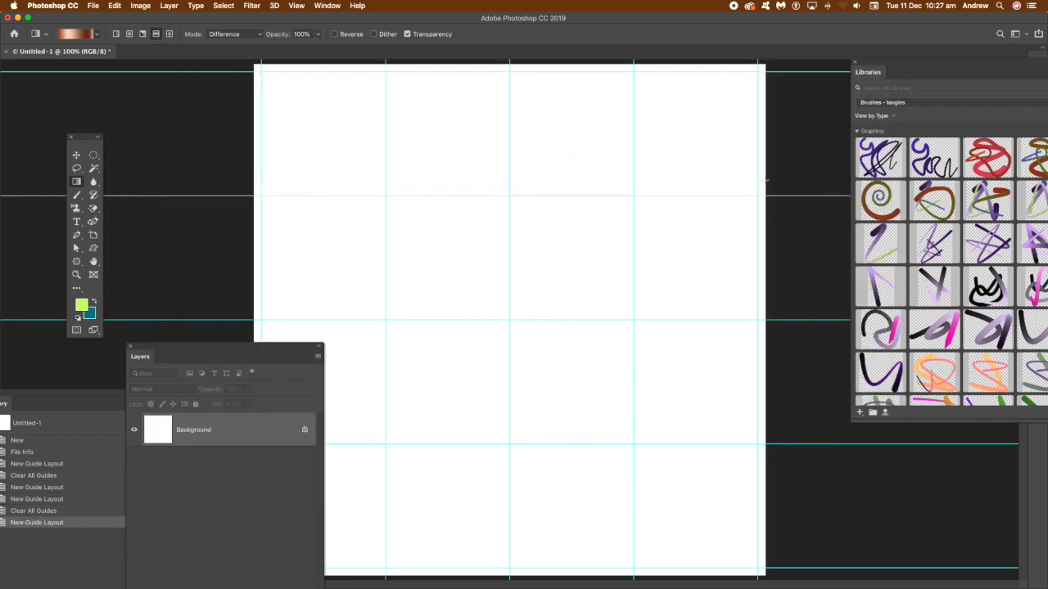
Activate the Custom Shape tool and check which elements snapping is enabled for, including guides
{"action": "left_click", "coordinate": [93, 247]}
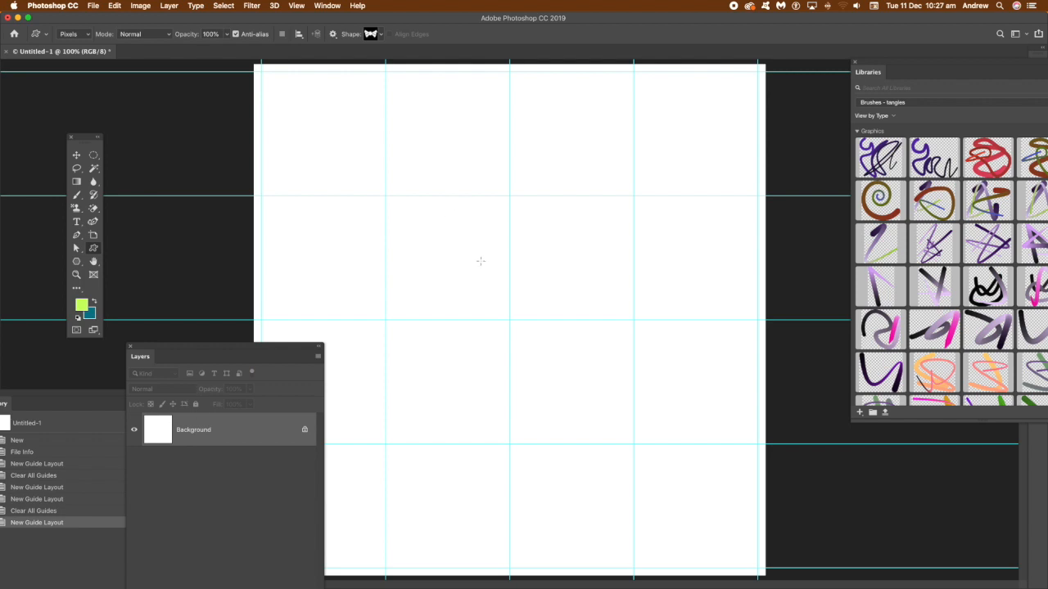
{"action": "left_click", "coordinate": [299, 6]}
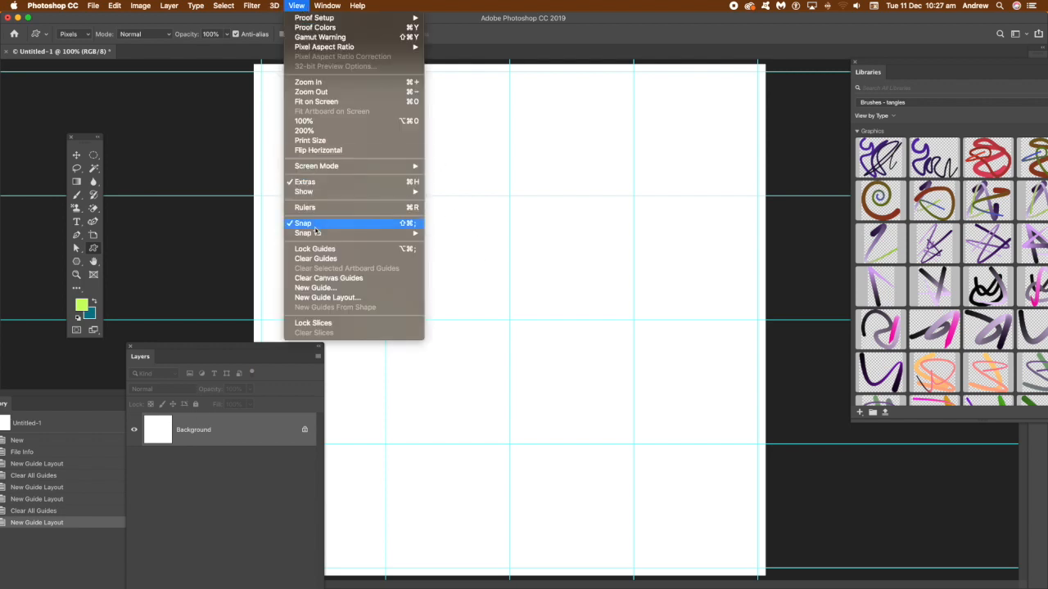
{"action": "mouse_move", "coordinate": [317, 235]}
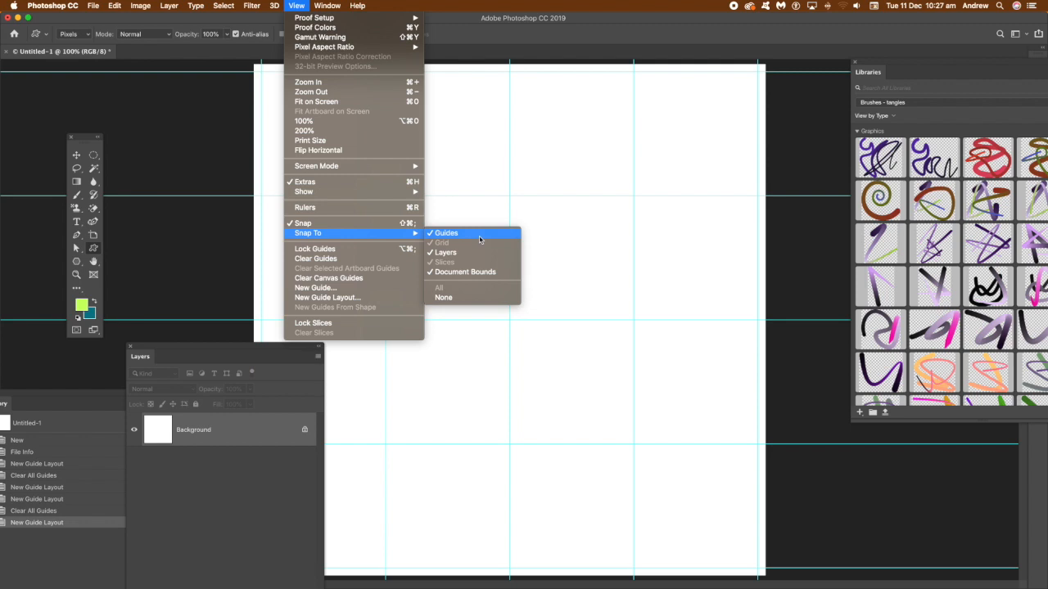
{"action": "left_click", "coordinate": [670, 33]}
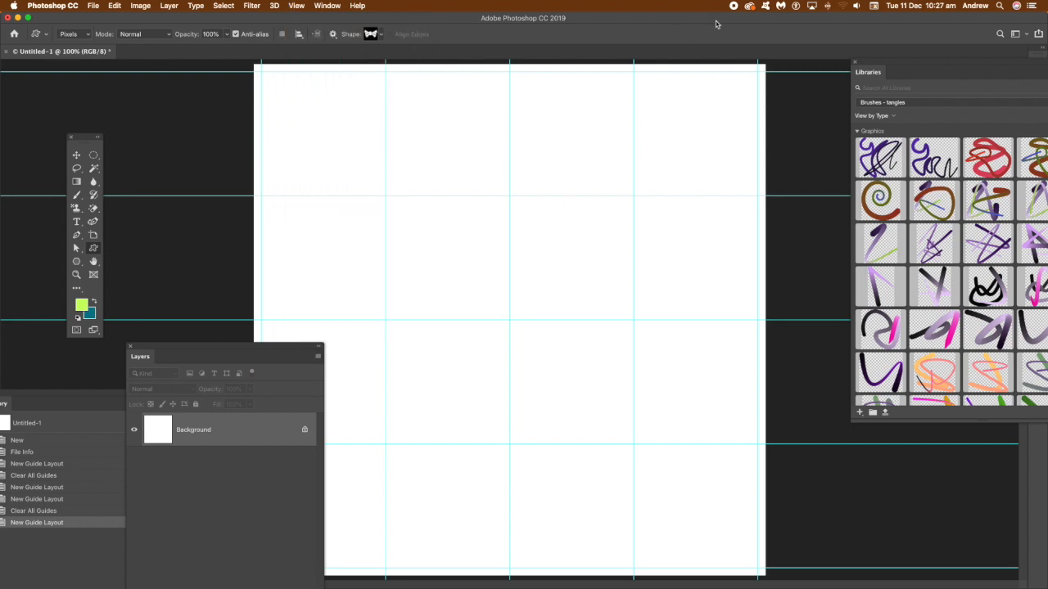